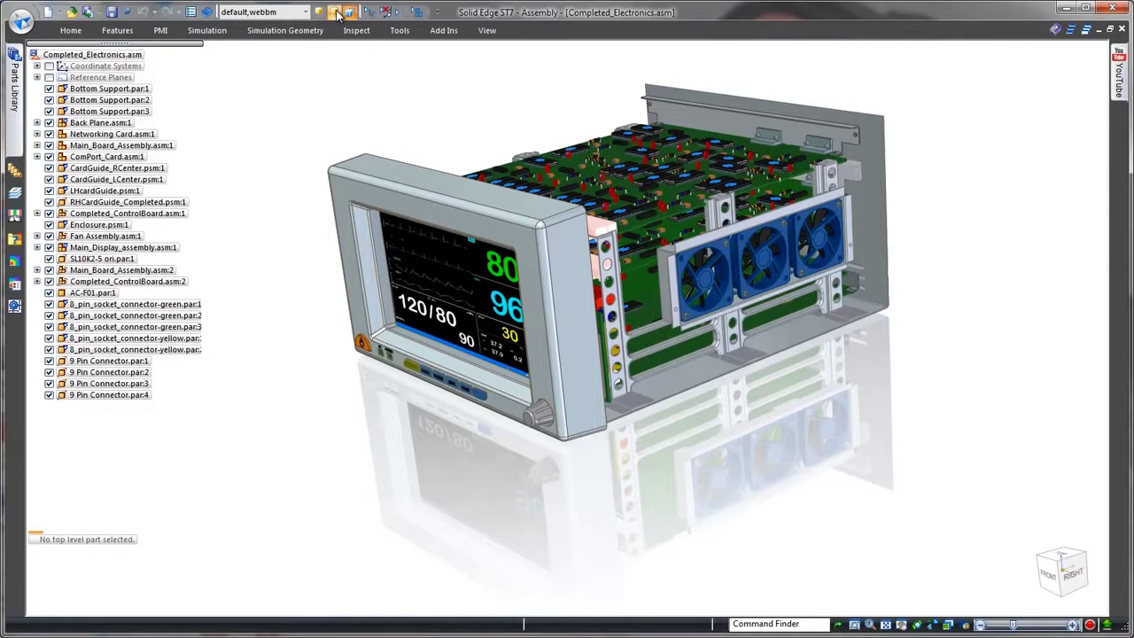
# Turn off the floor reflection and apply the "01- Sheet Enclosure" display configuration.
pyautogui.click(335, 15)
pyautogui.click(350, 14)
pyautogui.click(305, 12)
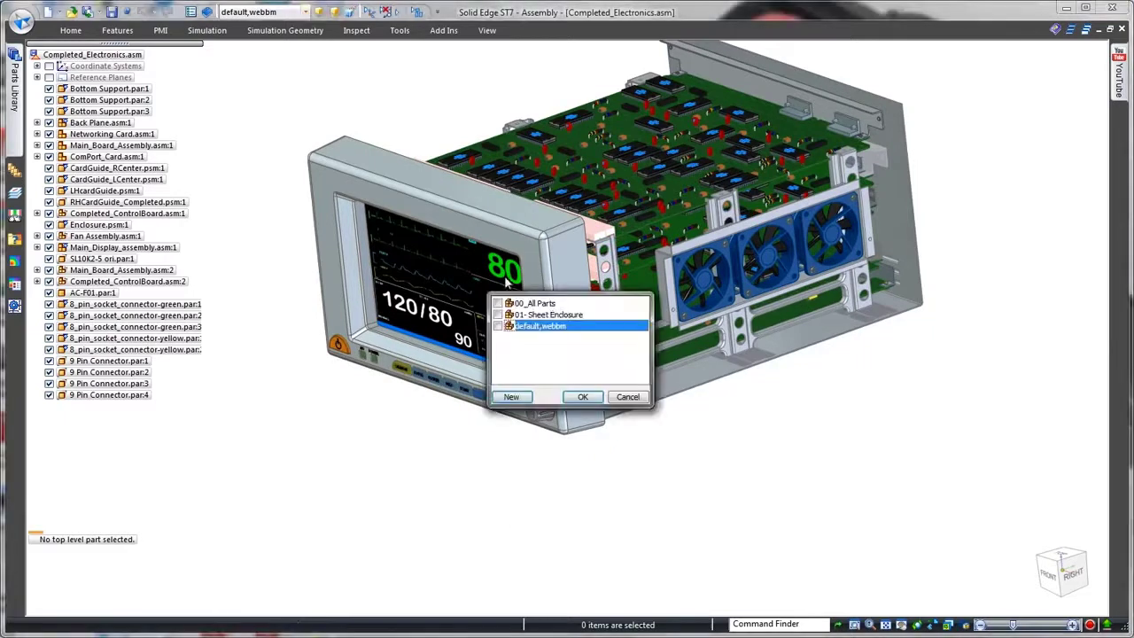
pyautogui.click(582, 397)
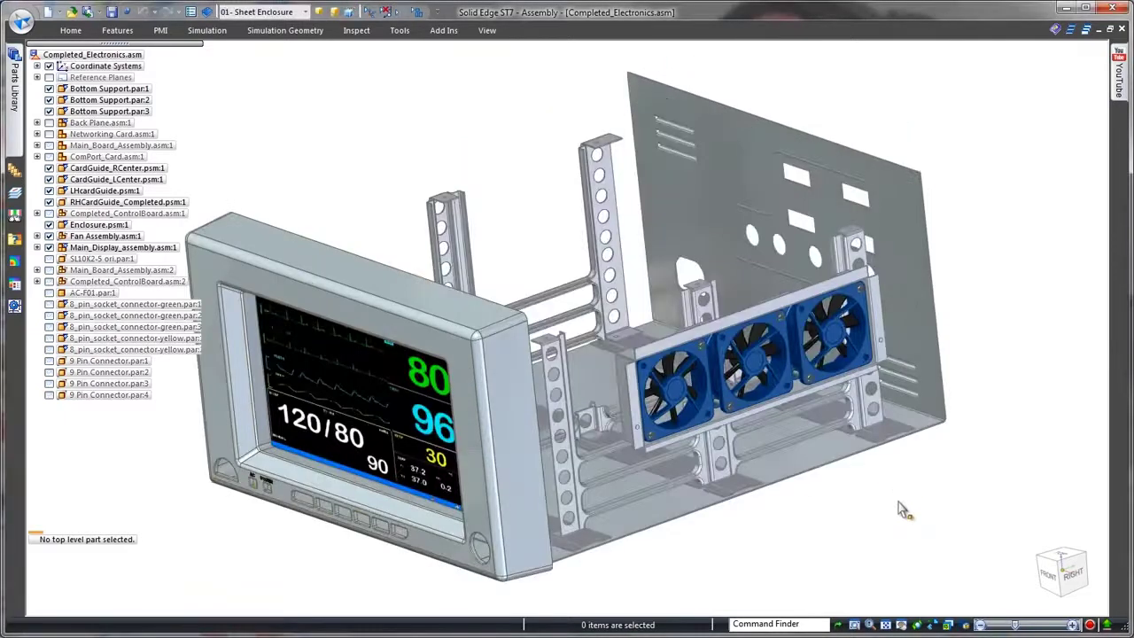
# Add 90° flanges along both lower side edges of the enclosure, extending them to the rear panel's upper corner vertex.
pyautogui.click(857, 459)
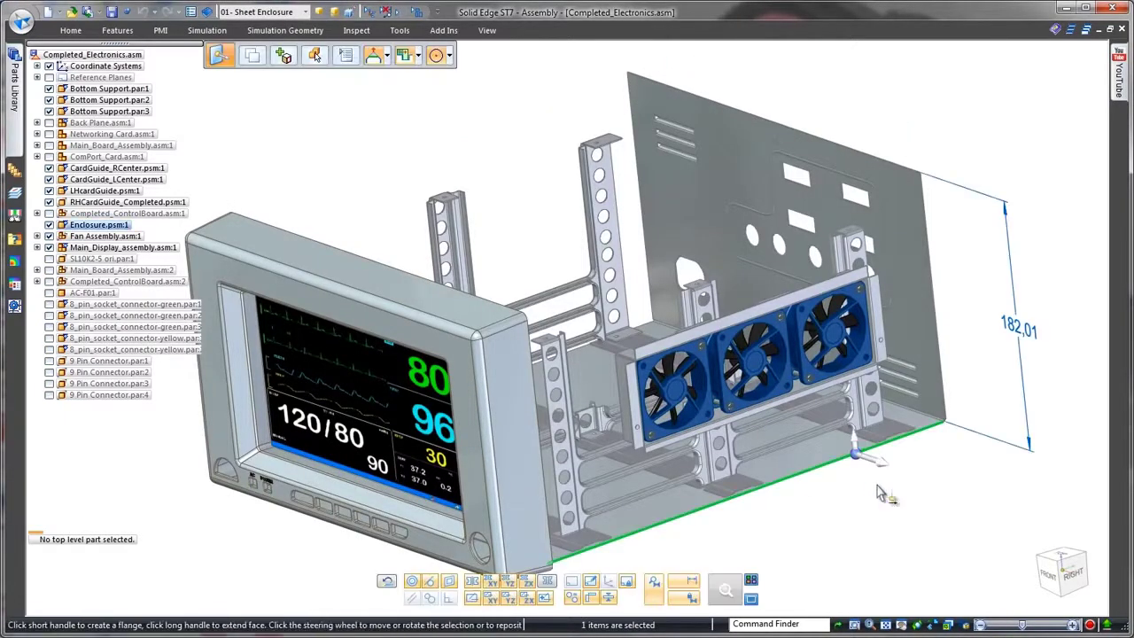
pyautogui.keyDown('ctrl'); pyautogui.click(648, 325); pyautogui.keyUp('ctrl')
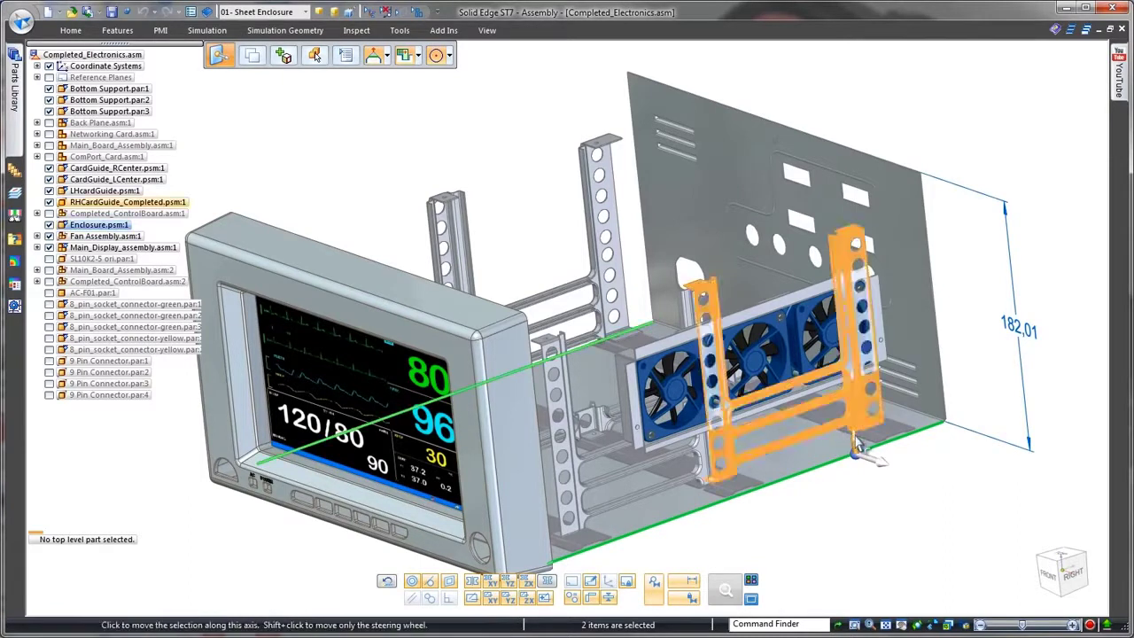
pyautogui.click(857, 445)
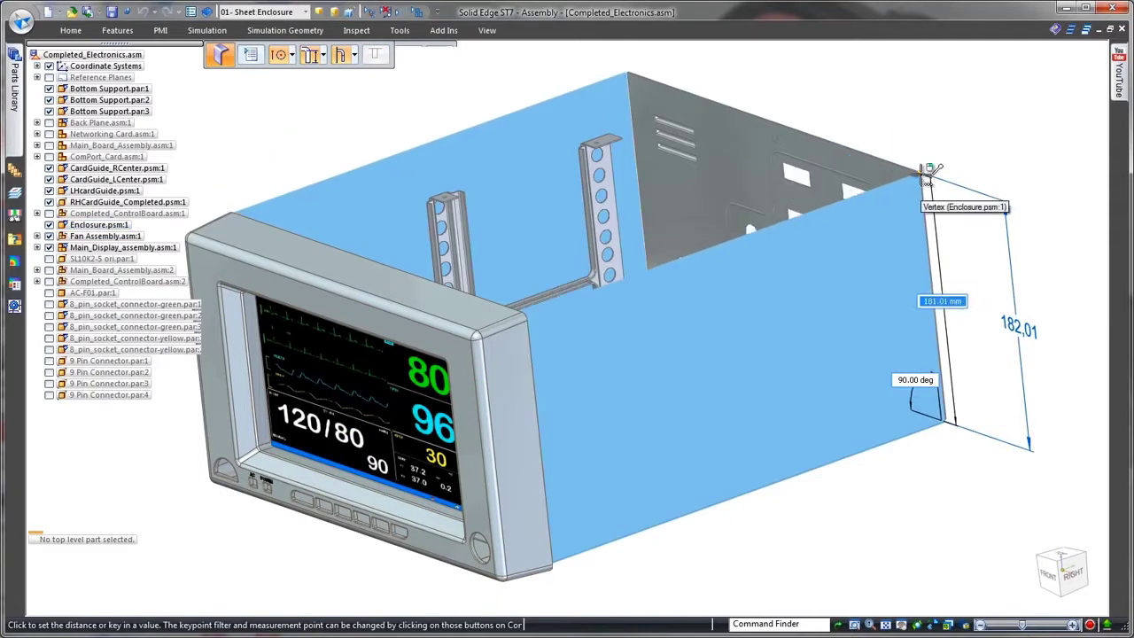
pyautogui.click(921, 174)
# Select the enclosure sheet metal part and open it for editing in place within the assembly.
pyautogui.click(934, 421)
pyautogui.click(1002, 484)
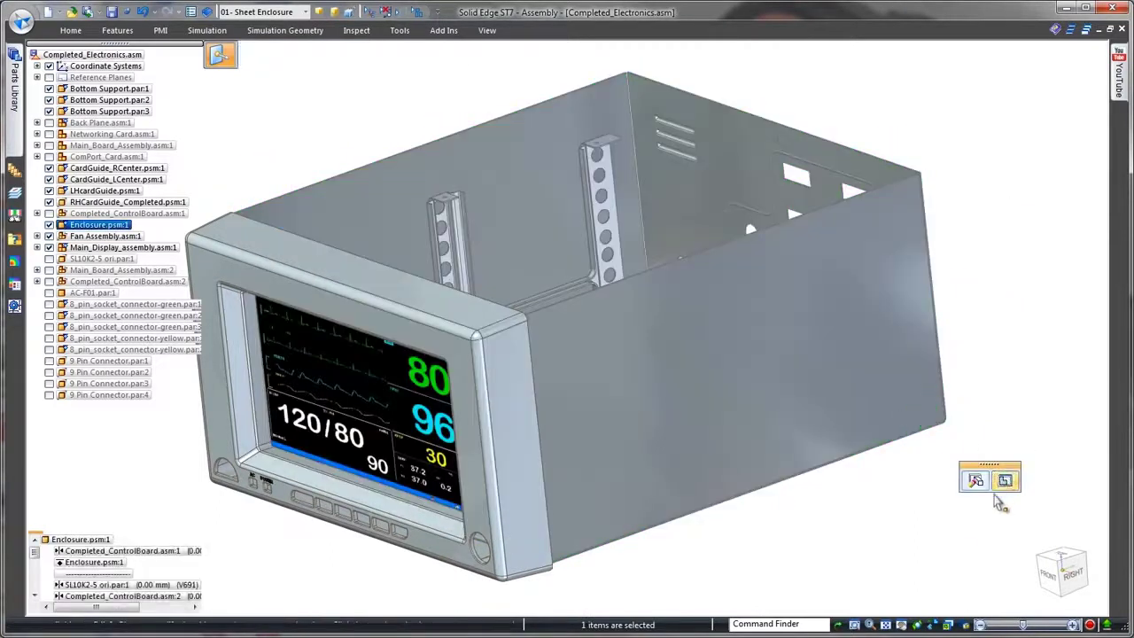
pyautogui.moveTo(986, 503); pyautogui.dragTo(894, 496, button='middle')
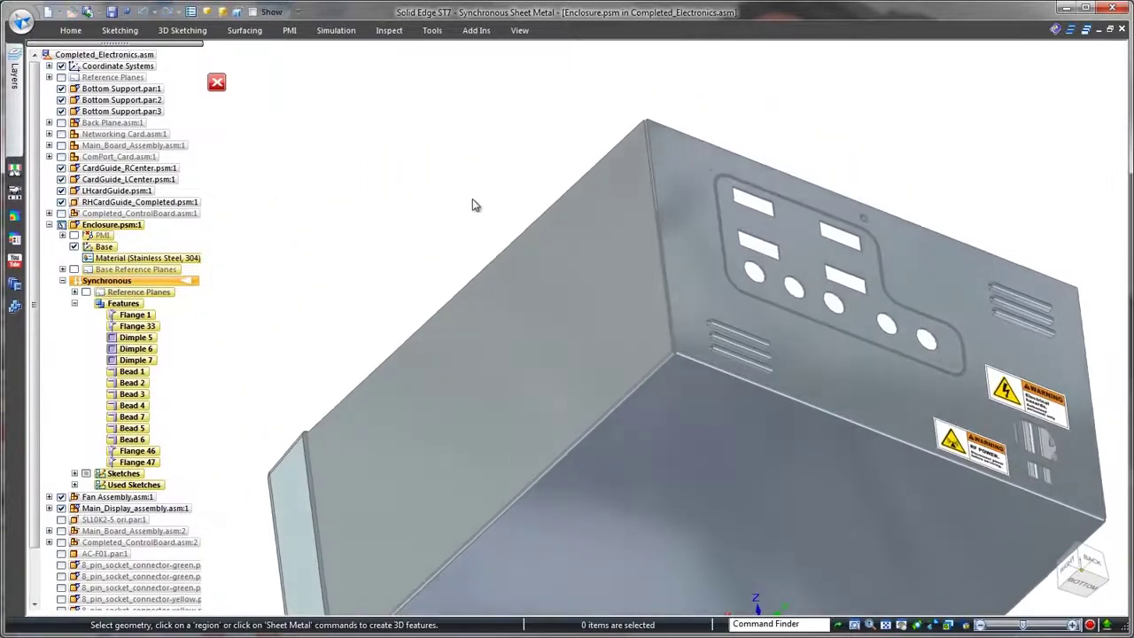
# Close the enclosure's lower rear corner farther from the warning labels, using the Closed corner treatment.
pyautogui.rightClick(472, 199)
pyautogui.click(445, 224)
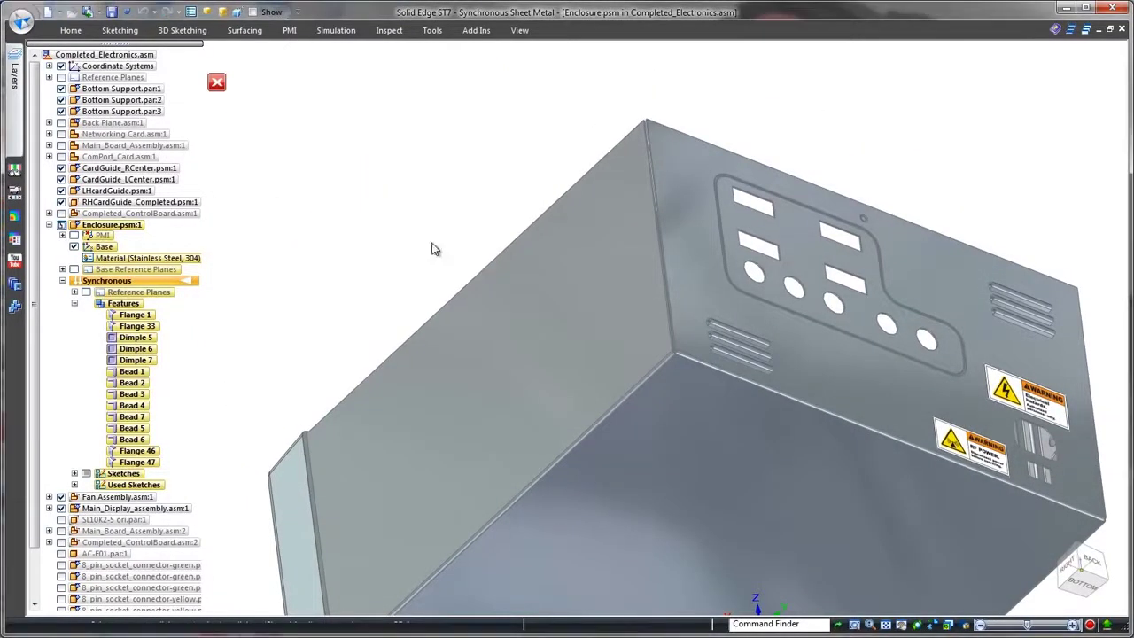
pyautogui.click(689, 358)
pyautogui.click(410, 55)
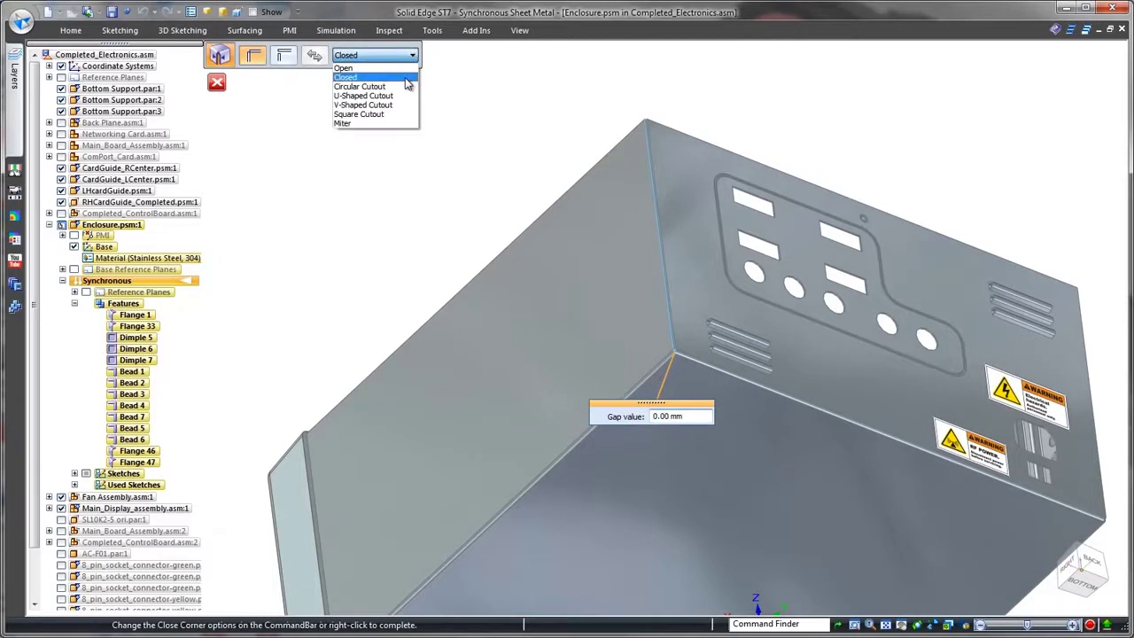
pyautogui.click(404, 78)
pyautogui.rightClick(408, 109)
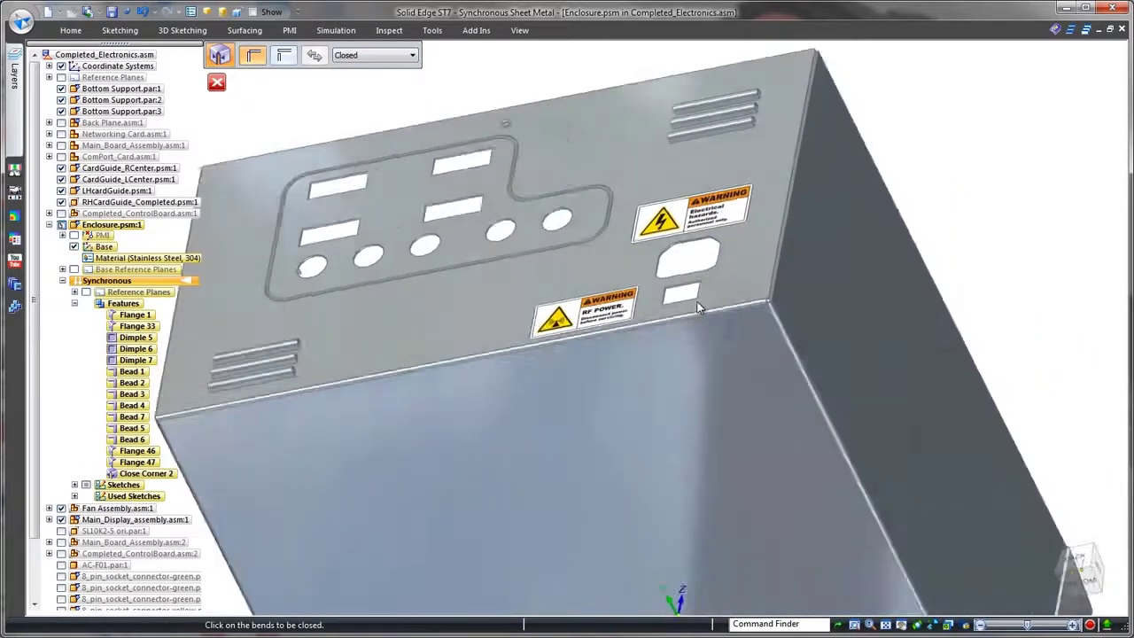
# Apply the same Closed corner treatment to the lower rear corner nearer the warning labels.
pyautogui.click(741, 314)
pyautogui.click(744, 315)
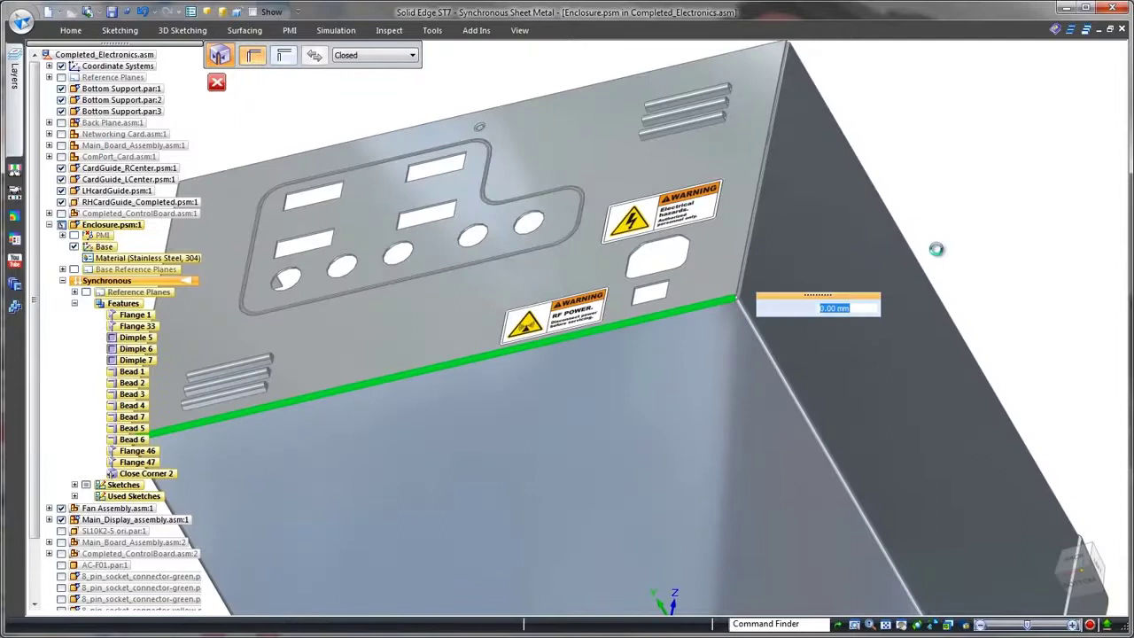
pyautogui.rightClick(939, 249)
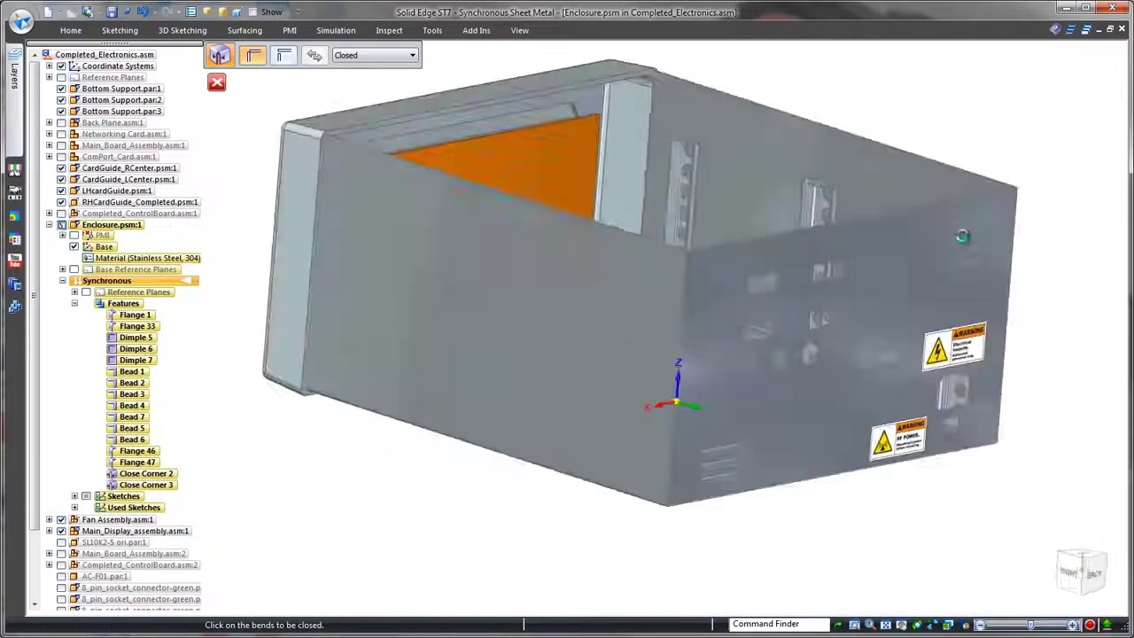
# Lock the sketch plane to the fan-side wall of the enclosure and sketch a large rectangle on it.
pyautogui.moveTo(962, 236); pyautogui.dragTo(523, 499, button='middle')
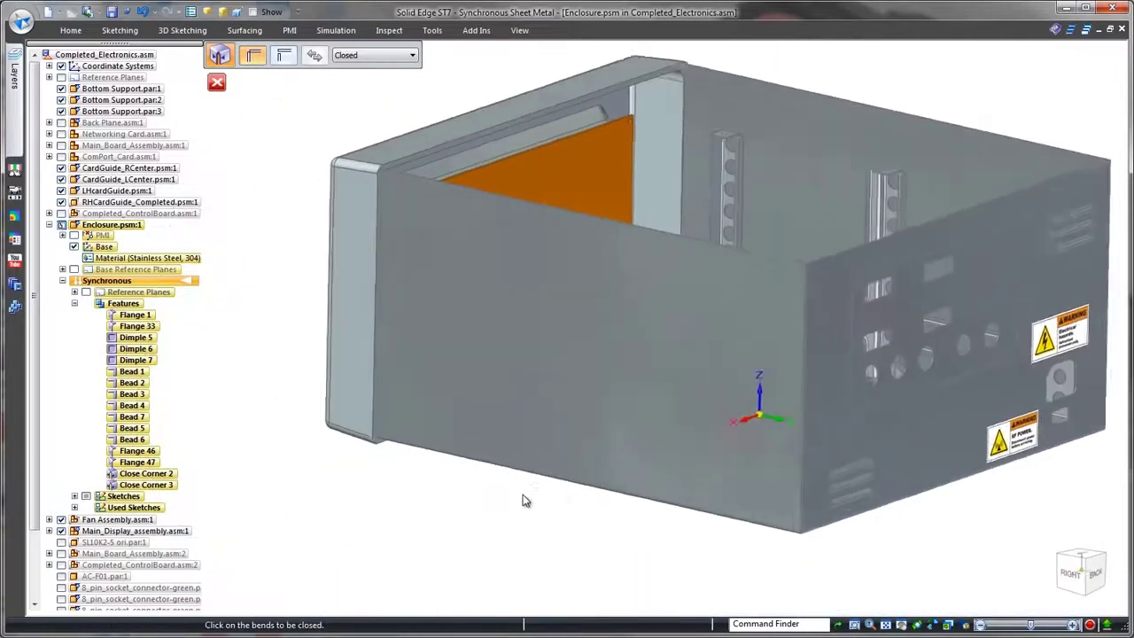
pyautogui.rightClick(455, 519)
pyautogui.click(476, 537)
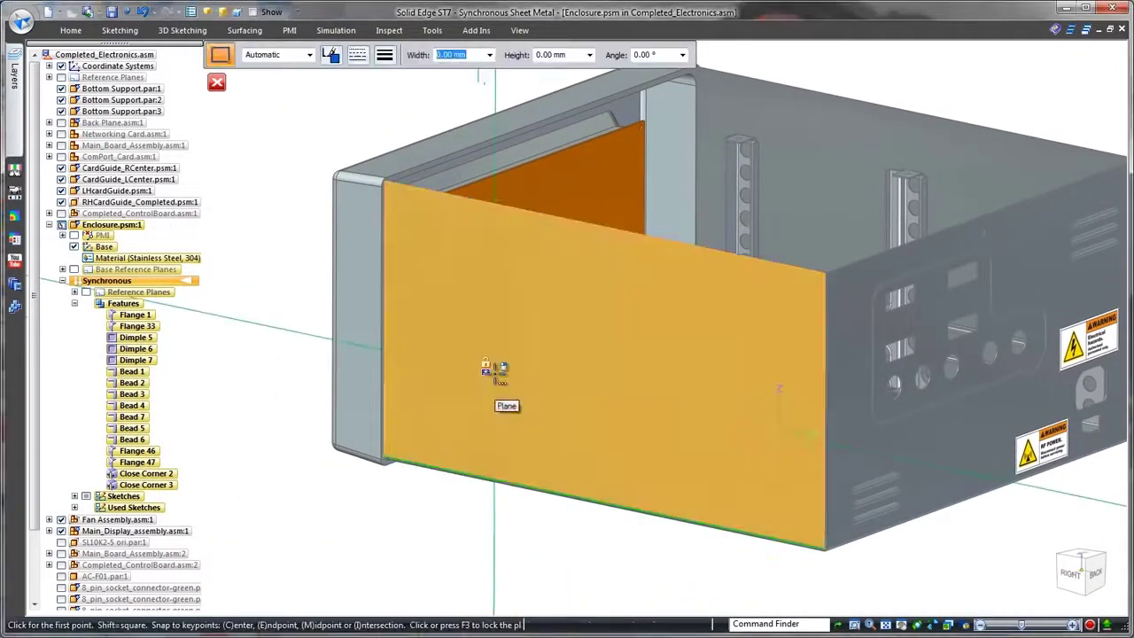
pyautogui.press('F3')
pyautogui.moveTo(518, 258); pyautogui.dragTo(756, 514)
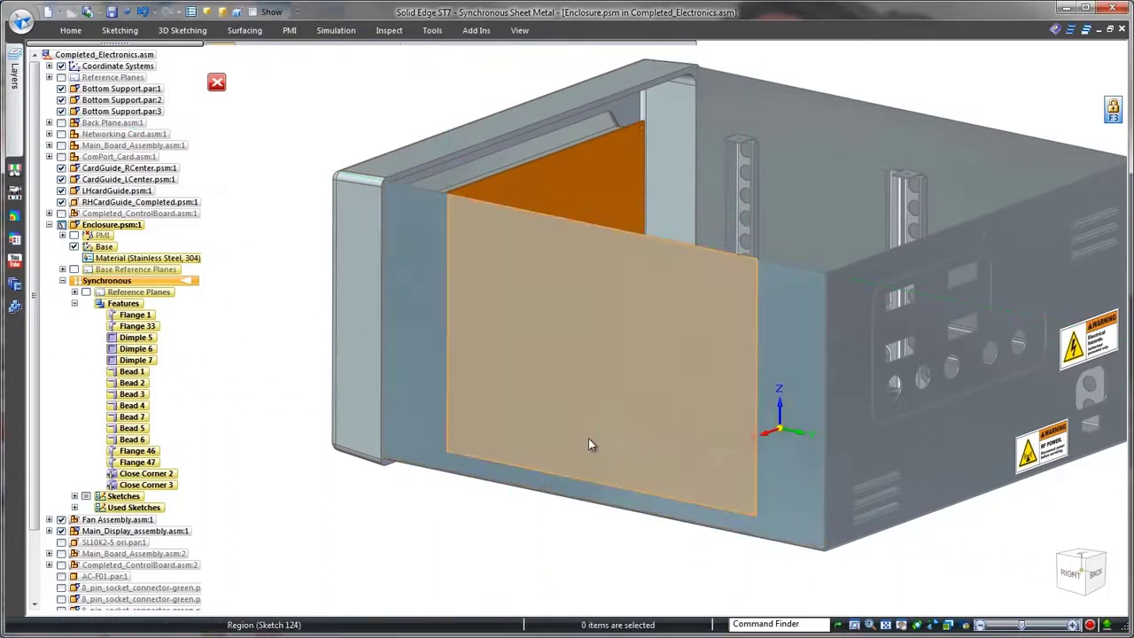
# Cut the rectangular region through the enclosure's side walls to expose the fans.
pyautogui.click(589, 438)
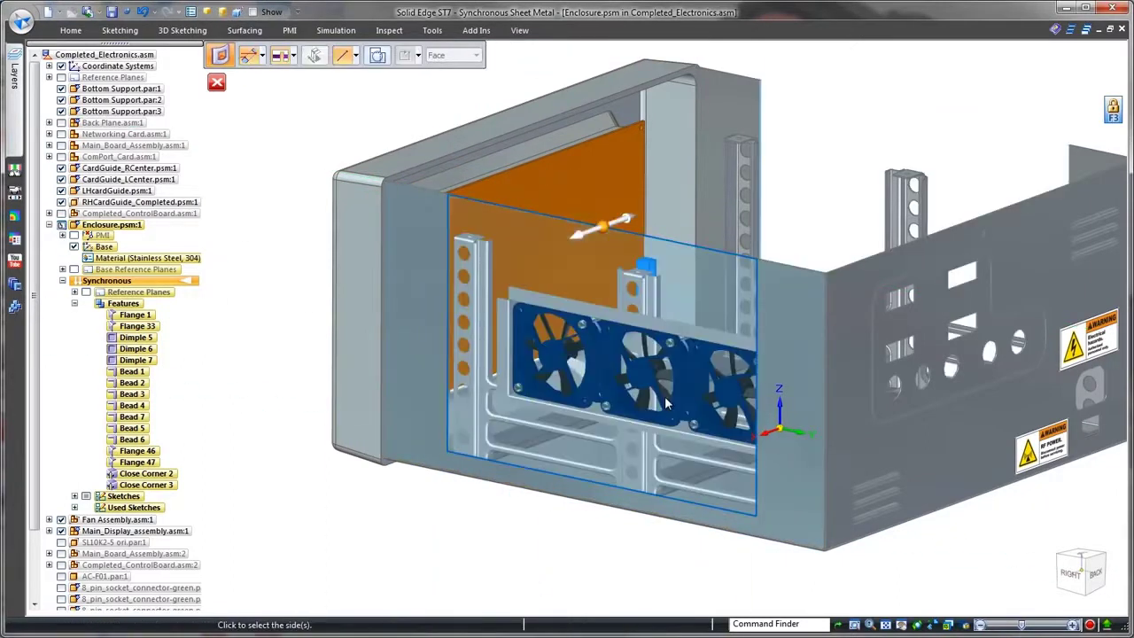
pyautogui.click(665, 398)
pyautogui.rightClick(665, 398)
# Make the cutout's vertical edge face nearest the display coplanar with the adjacent edge of the fan assembly.
pyautogui.scroll(5, 452, 539)
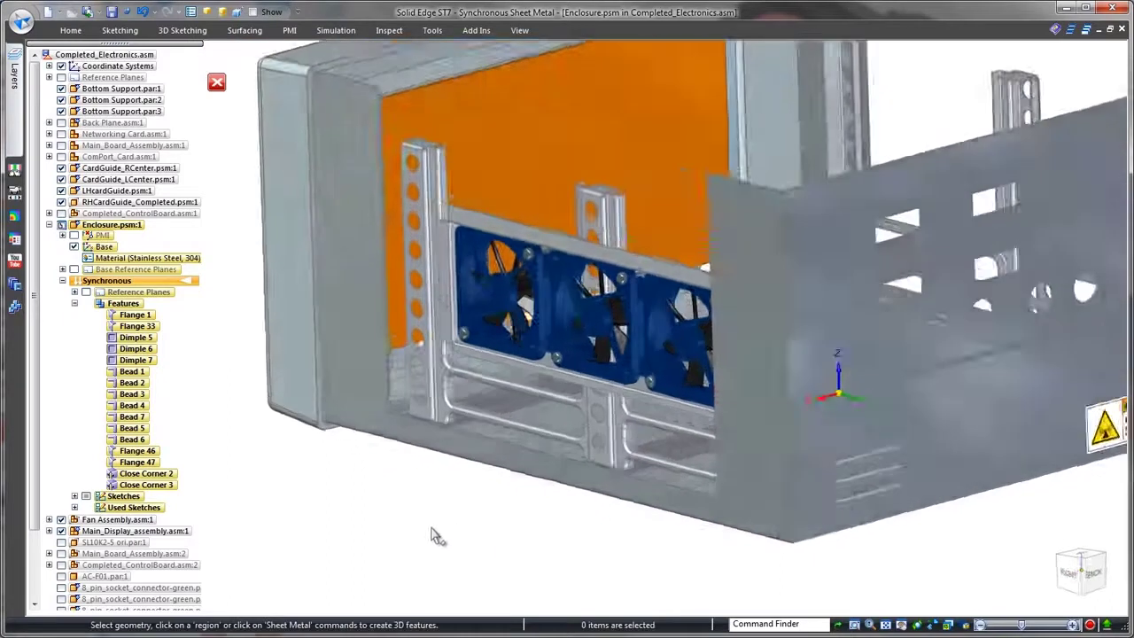
pyautogui.click(440, 462)
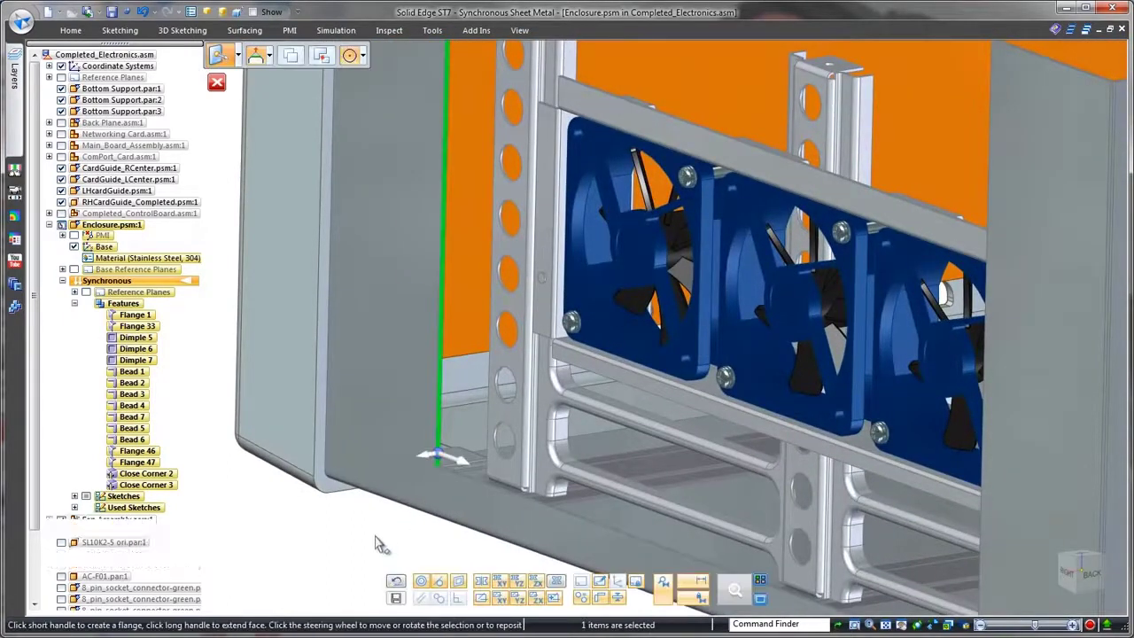
pyautogui.rightClick(379, 542)
pyautogui.click(374, 496)
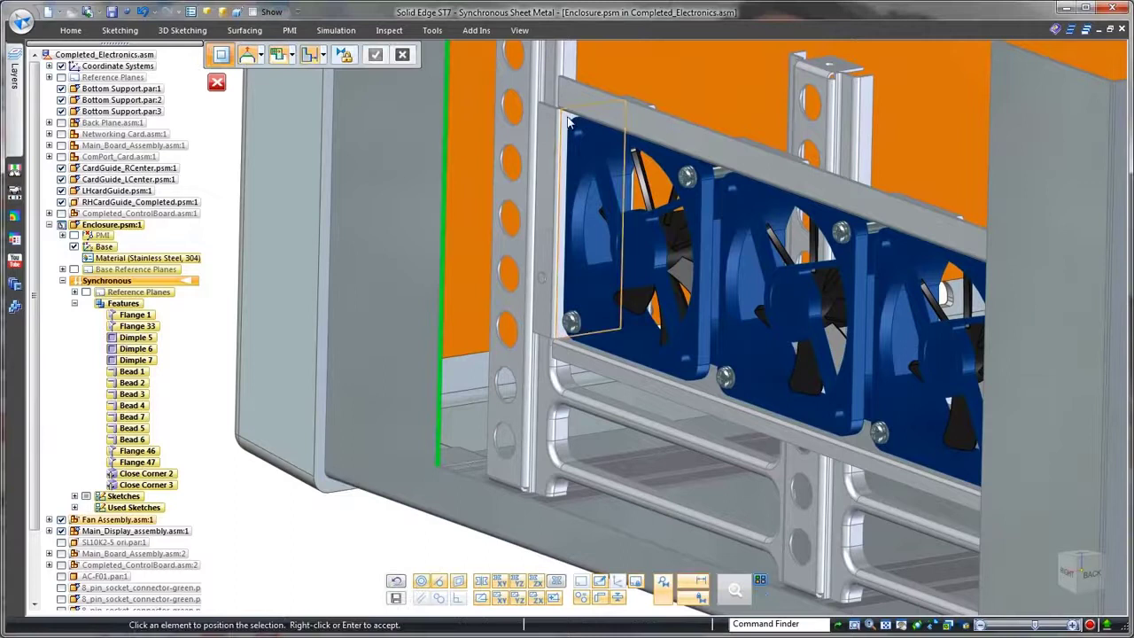
pyautogui.click(569, 122)
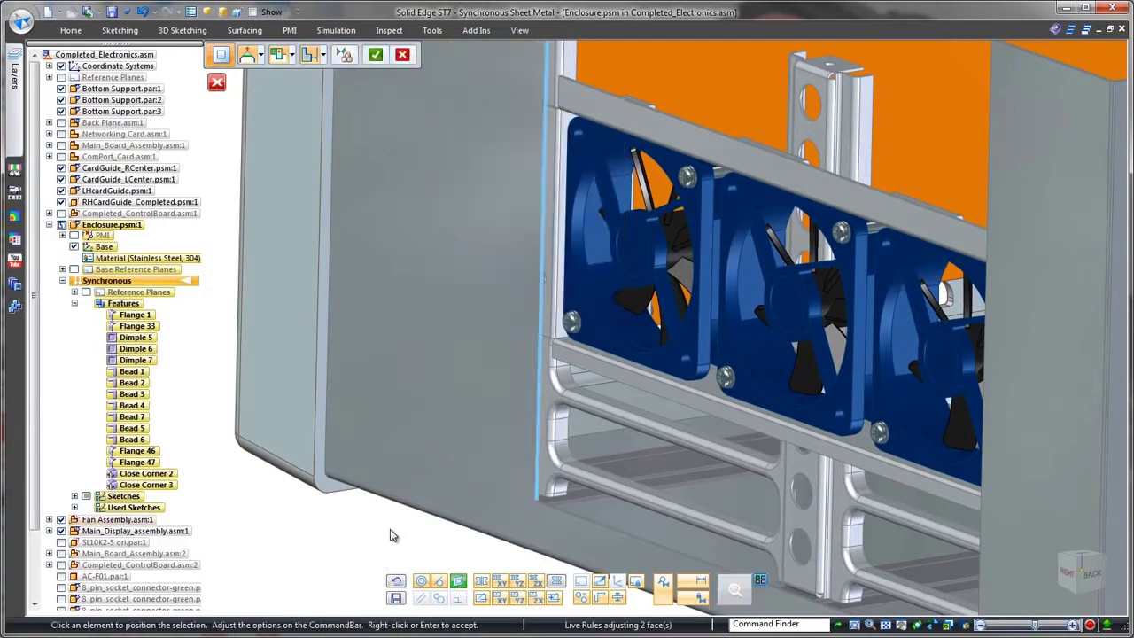
pyautogui.rightClick(390, 536)
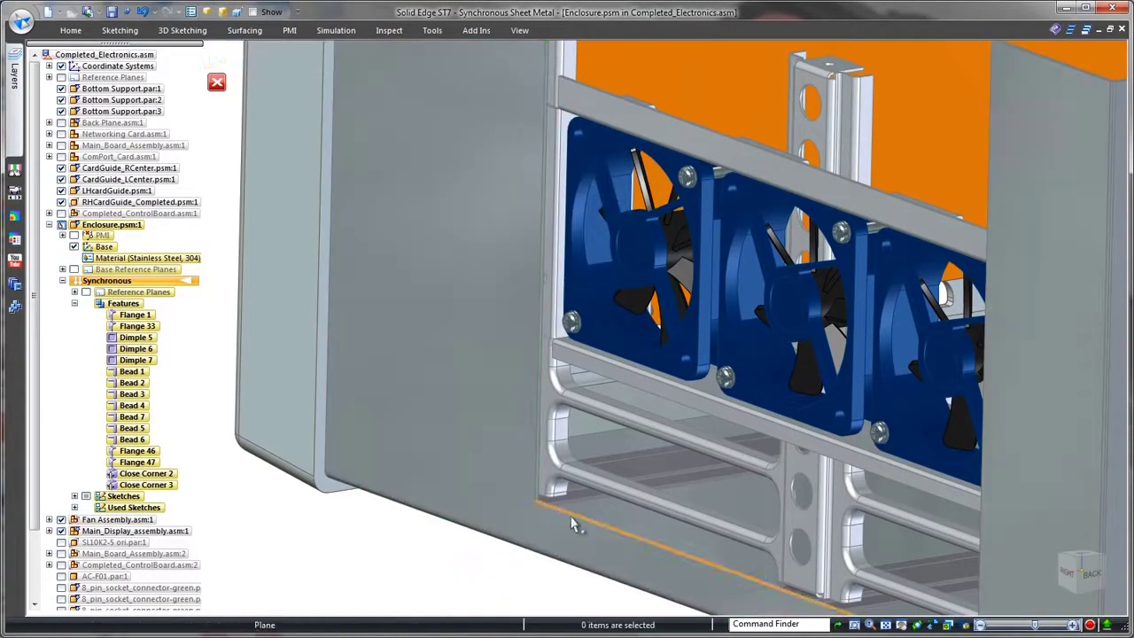
# Make the cutout's lower edge face coplanar with the lower edge of the fan assembly.
pyautogui.click(571, 519)
pyautogui.rightClick(418, 552)
pyautogui.click(416, 491)
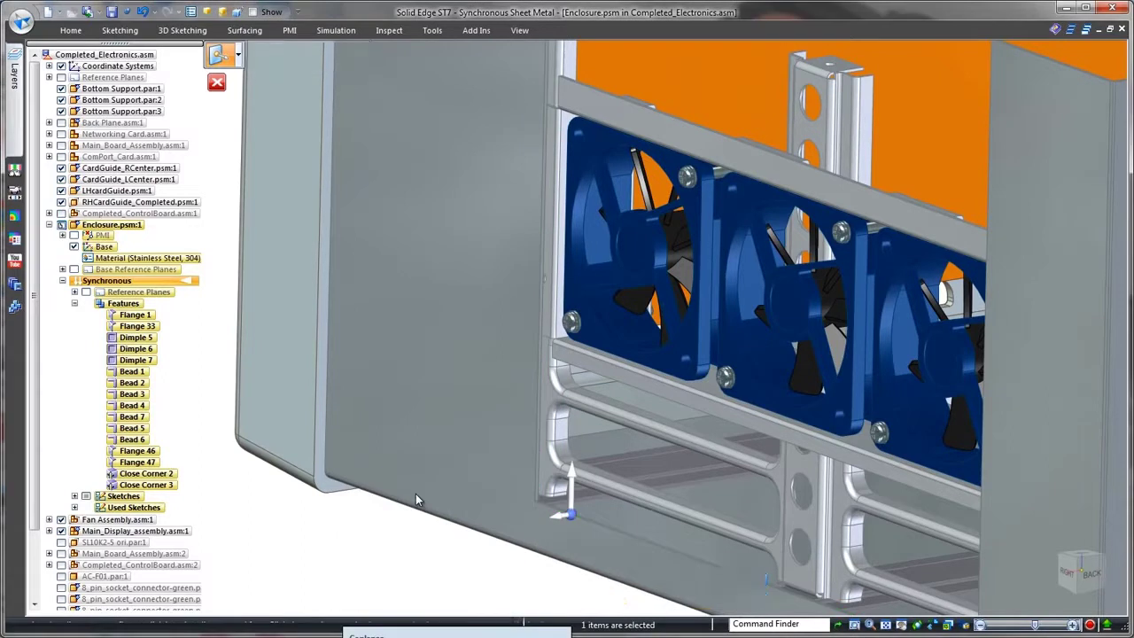
pyautogui.click(710, 383)
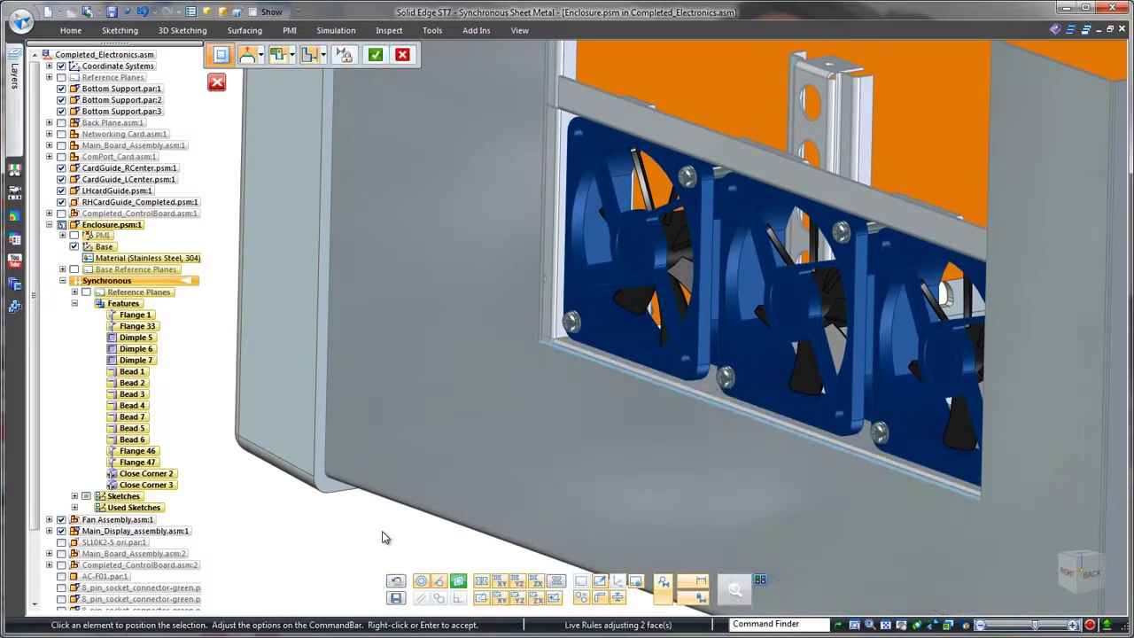
pyautogui.rightClick(383, 535)
# Move the cutout's rear vertical edge face to line up with the rear edge of the fan assembly.
pyautogui.hotkey('ctrl', 'r')
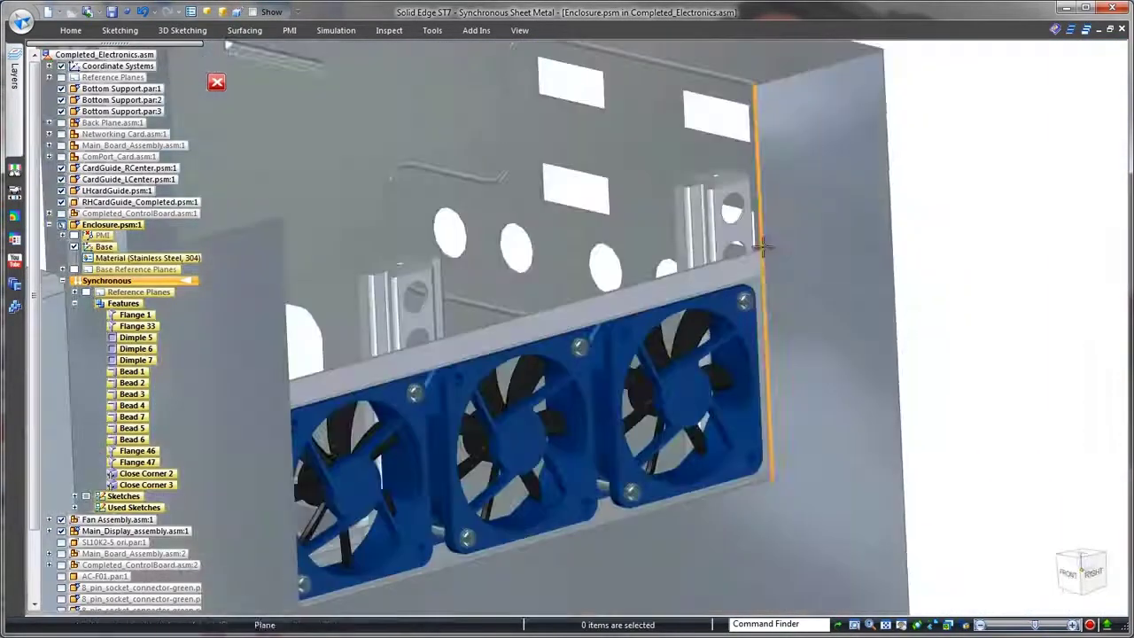
pyautogui.click(753, 252)
pyautogui.click(734, 253)
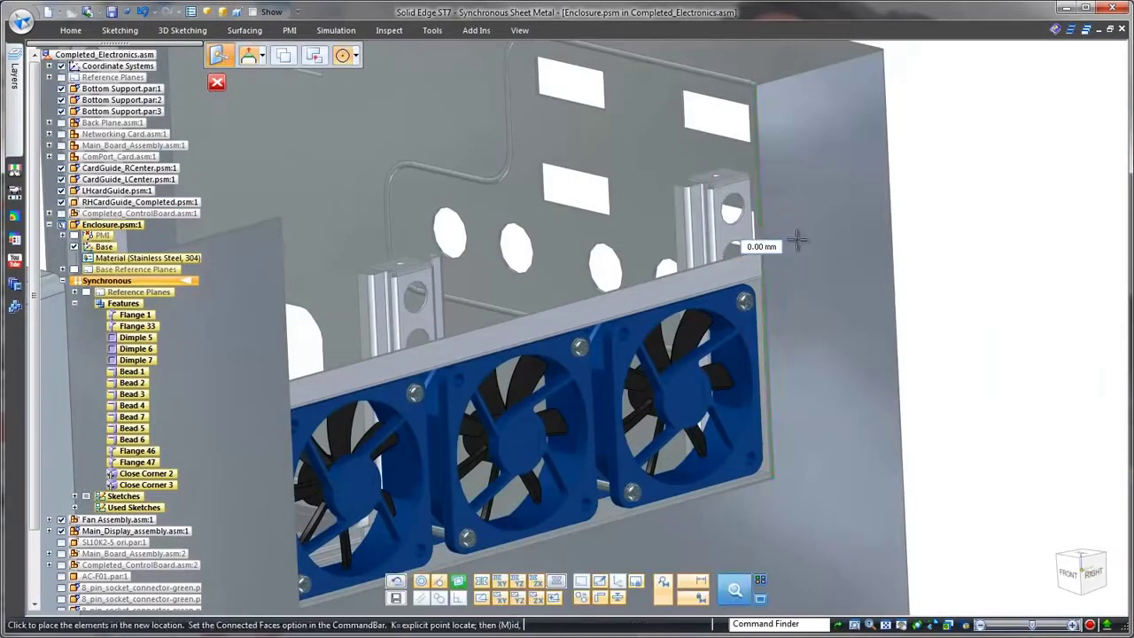
pyautogui.click(767, 280)
pyautogui.press('Escape')
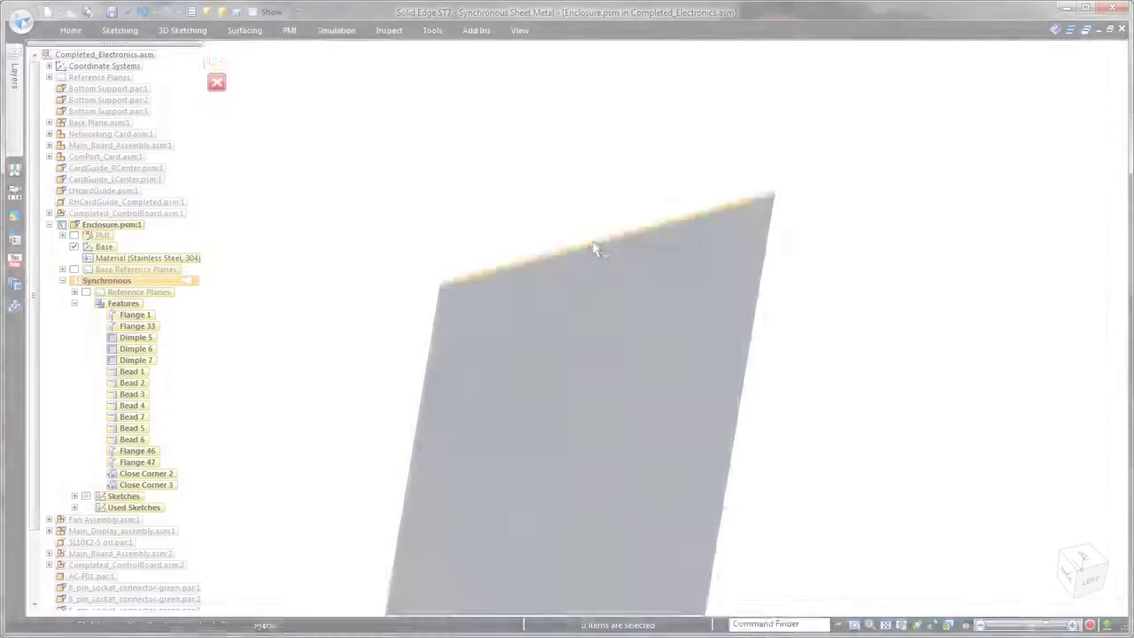
# Create a 30 mm partial flange at 90° on the side wall's upper edge, with material inside.
pyautogui.click(594, 248)
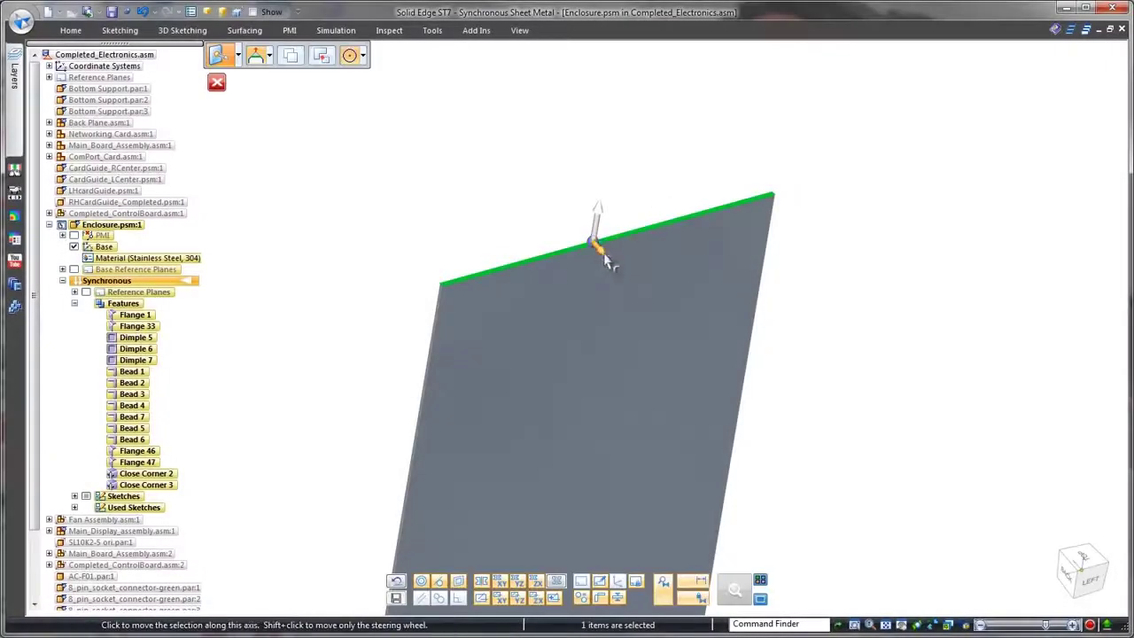
pyautogui.click(604, 255)
pyautogui.click(355, 59)
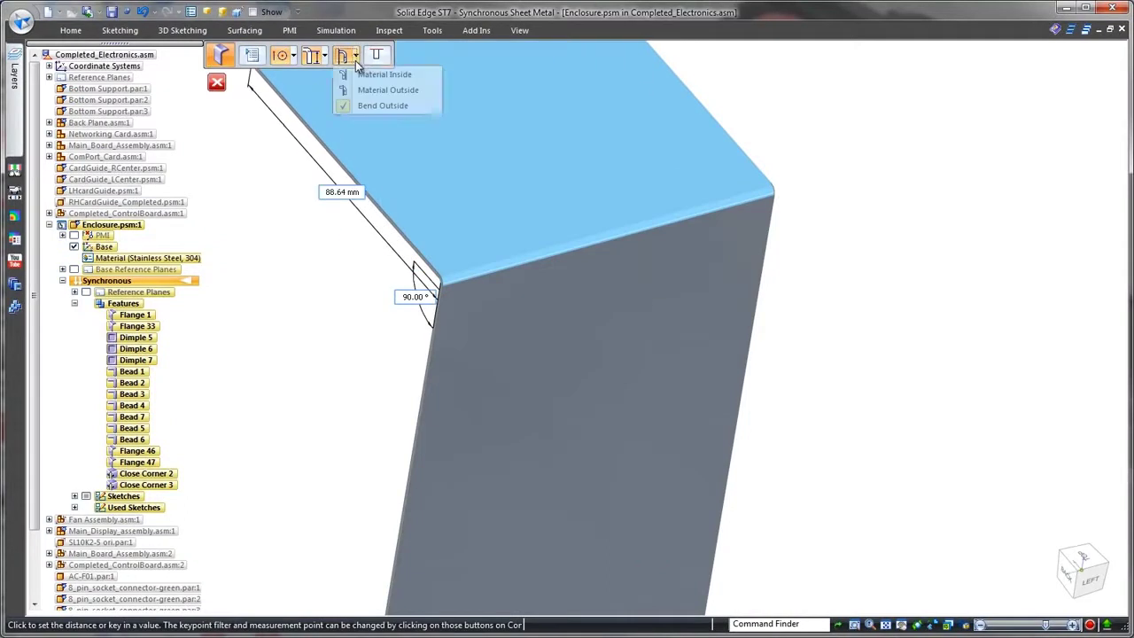
pyautogui.click(384, 75)
pyautogui.click(376, 55)
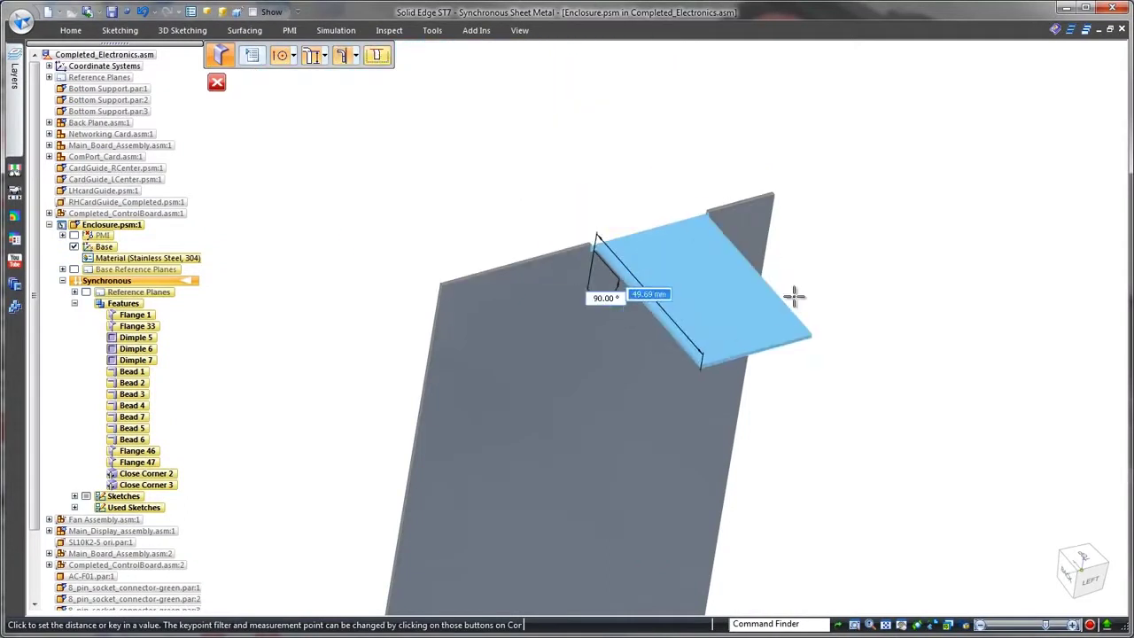
pyautogui.write('30')
pyautogui.press('Return')
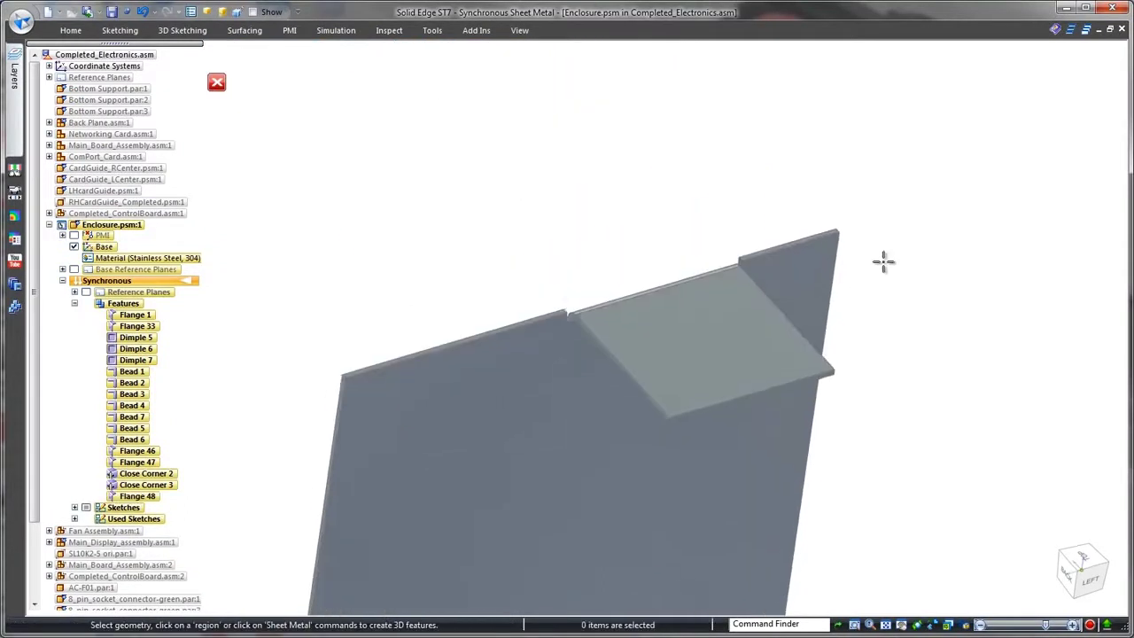
# Dimension the width of the new flange tab along its bend edge with Smart Dimension.
pyautogui.moveTo(905, 265); pyautogui.dragTo(855, 270, button='right')
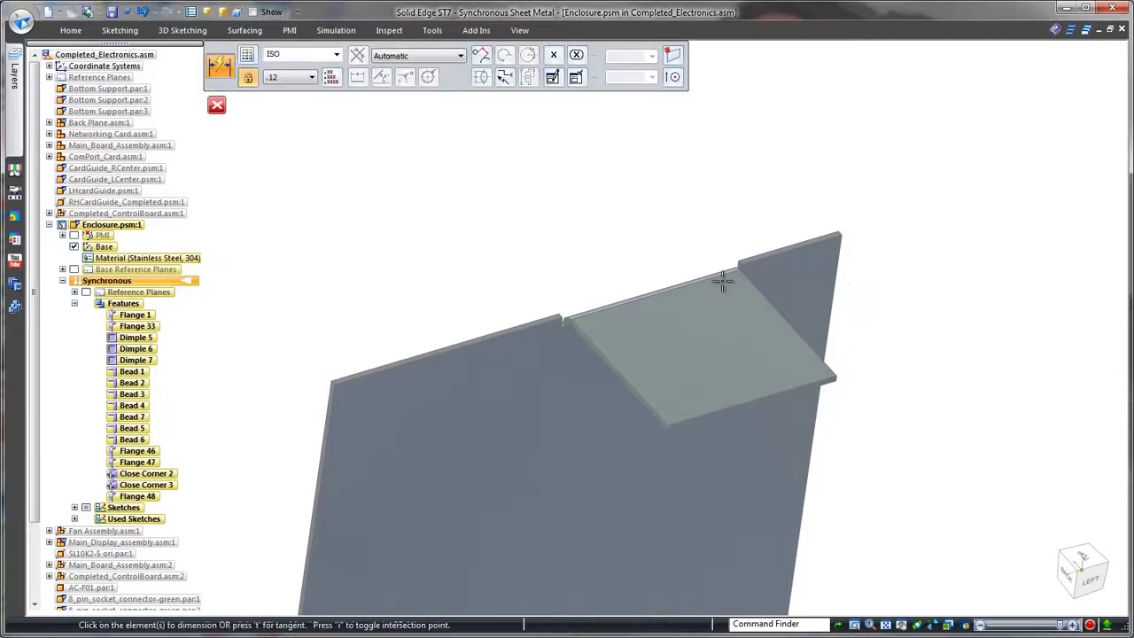
pyautogui.click(656, 292)
pyautogui.click(655, 187)
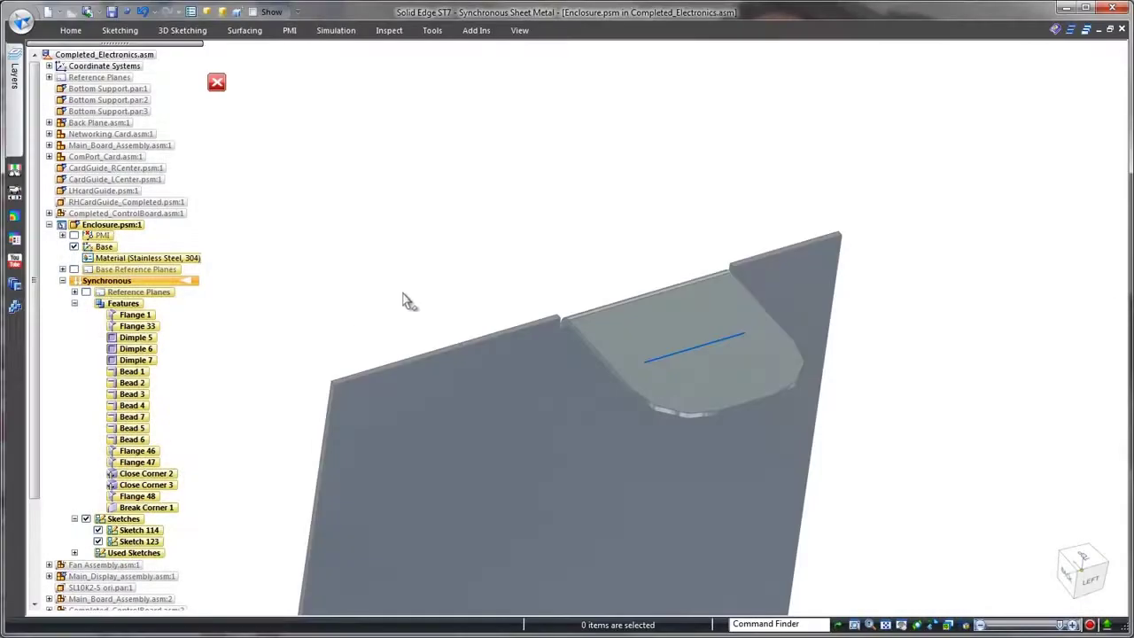
# Create a slot feature from the sketched line on the rounded flange tab.
pyautogui.rightClick(431, 212)
pyautogui.click(456, 184)
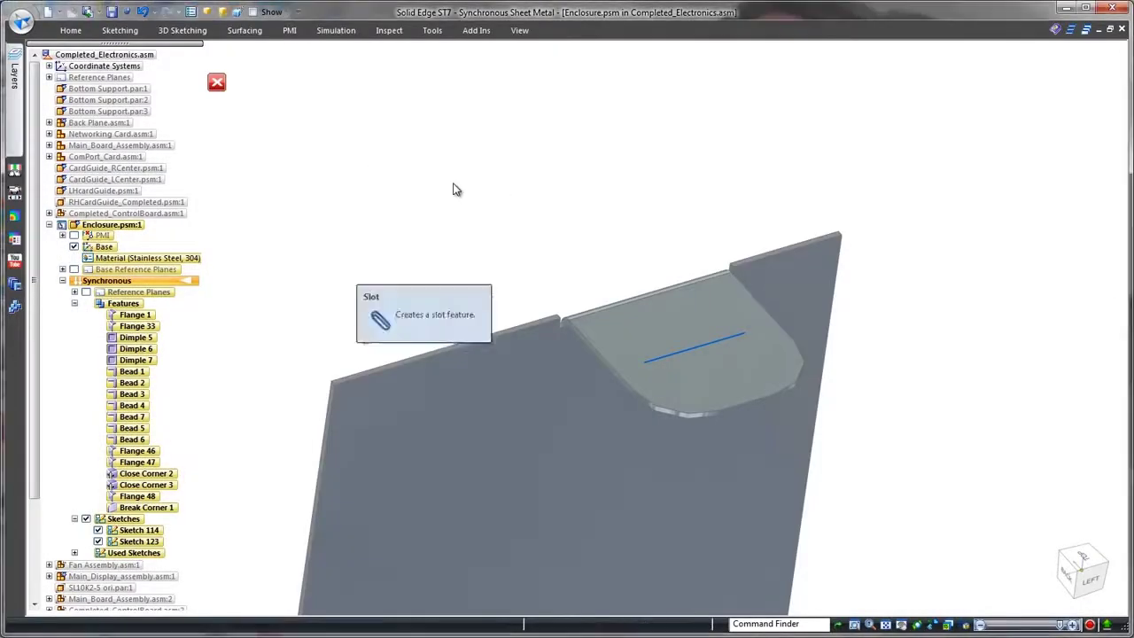
pyautogui.click(700, 348)
pyautogui.click(695, 403)
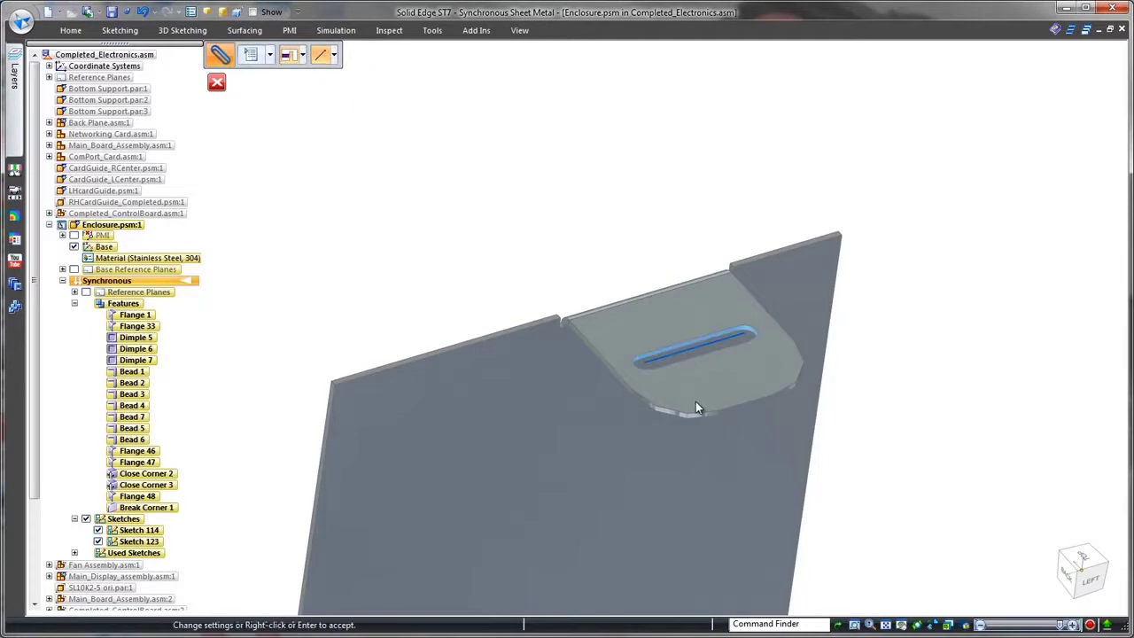
pyautogui.rightClick(696, 401)
pyautogui.rightClick(418, 161)
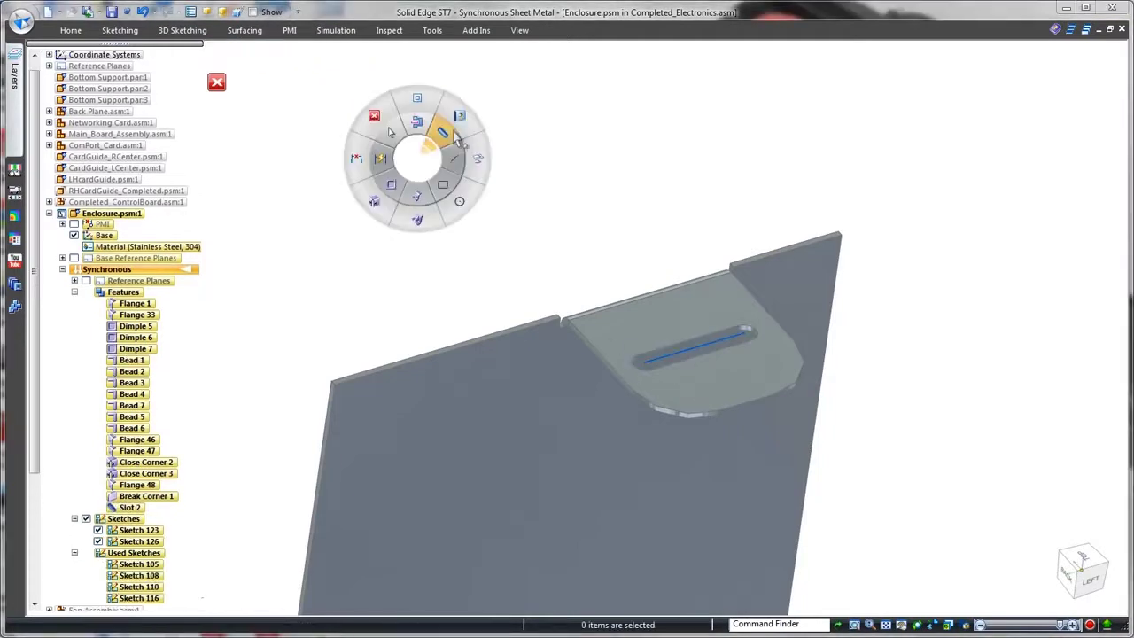
# Place a hole on the flange tab, centred on the midpoint of the slot's sketched line.
pyautogui.click(454, 131)
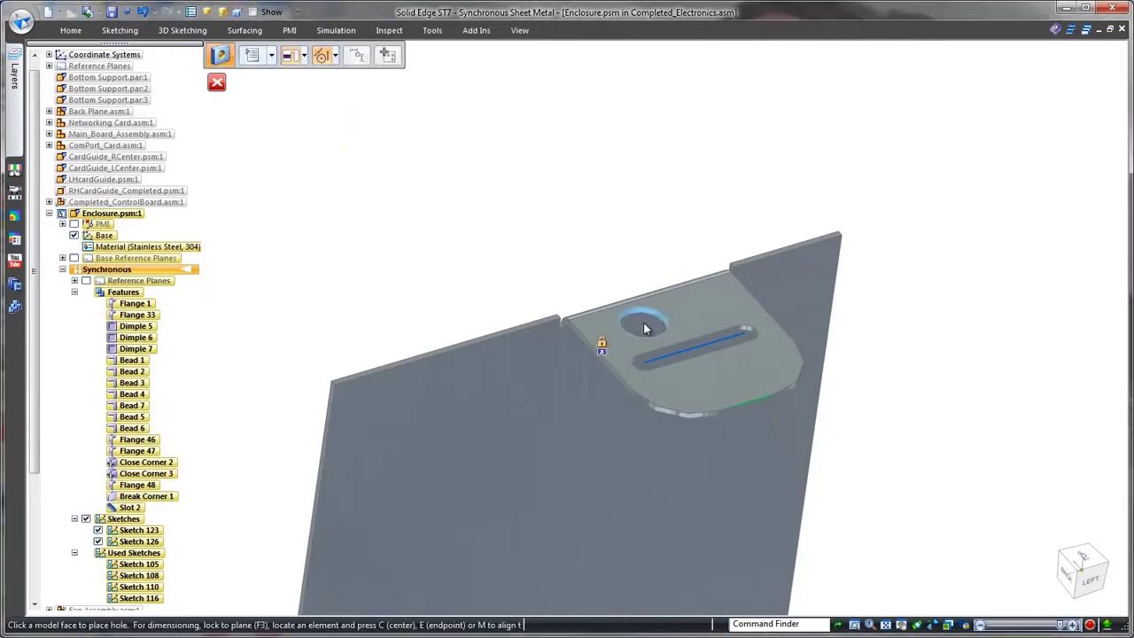
pyautogui.press('F3')
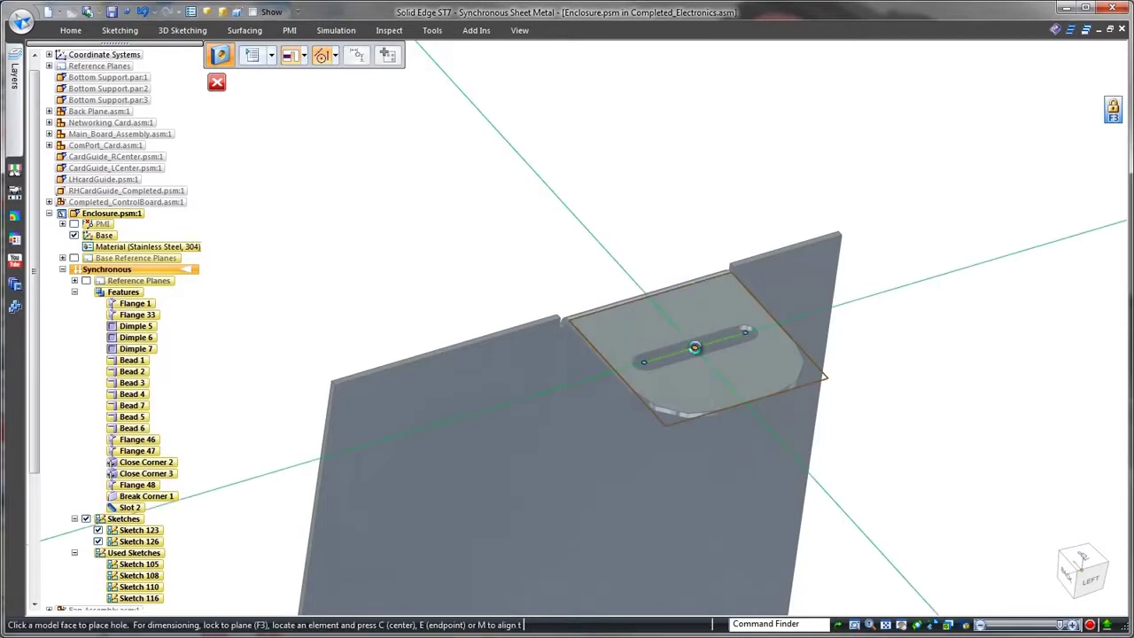
pyautogui.click(695, 347)
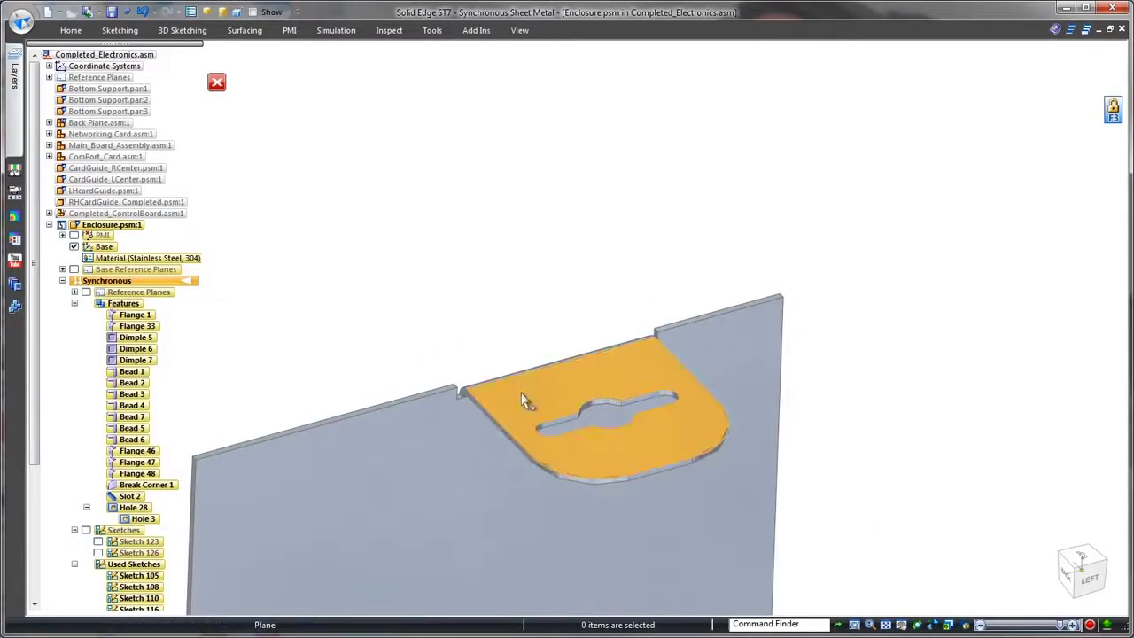
# Move the slotted tab's face down 0.5 mm from the side wall's upper edge.
pyautogui.click(521, 391)
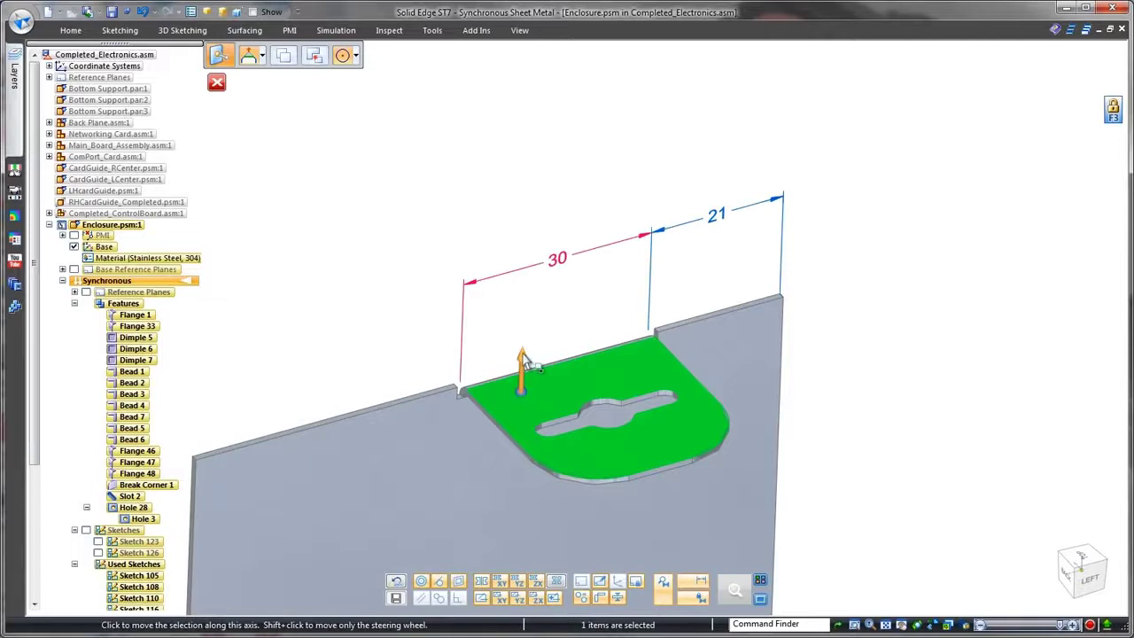
pyautogui.click(523, 360)
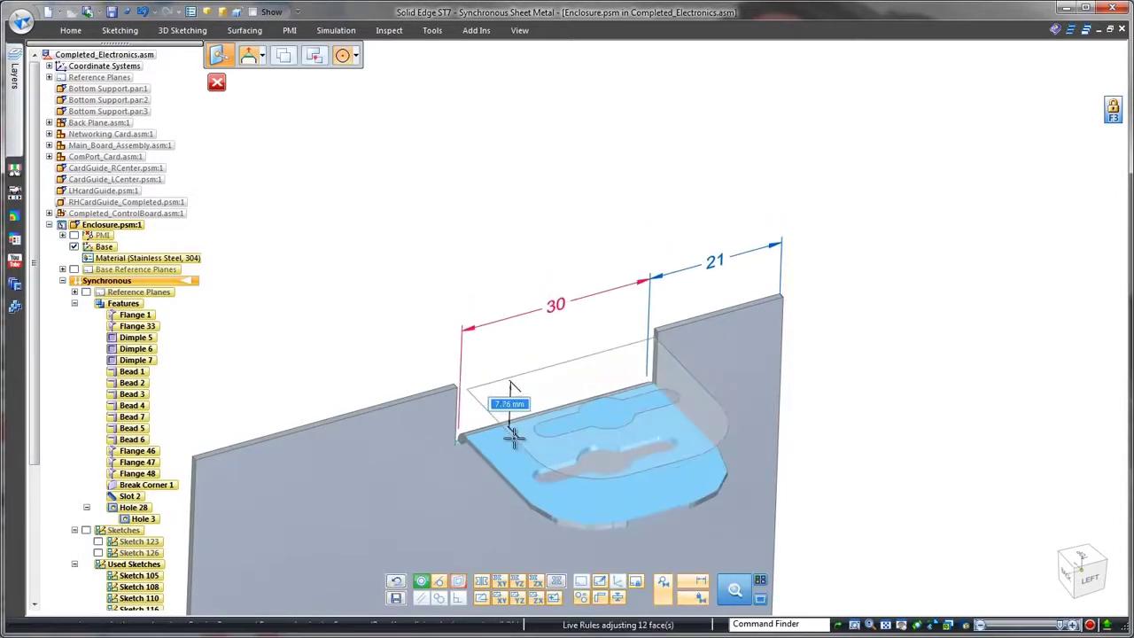
pyautogui.write('.5')
pyautogui.press('Return')
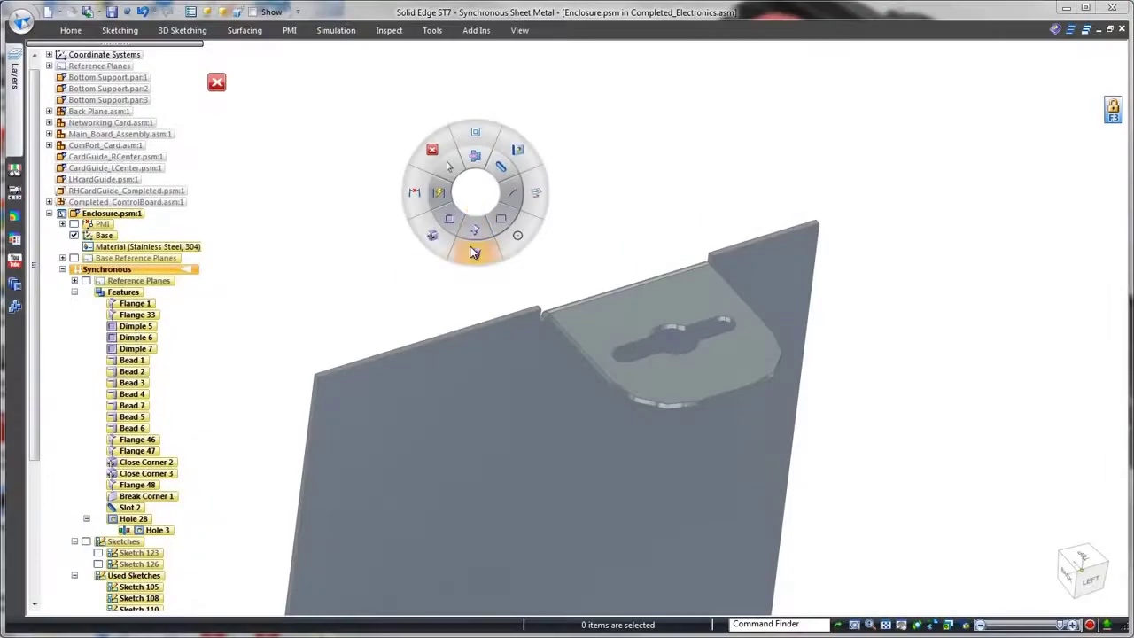
# Add gussets along the slotted tab's bend using the Fit pattern with a count of 2.
pyautogui.click(474, 253)
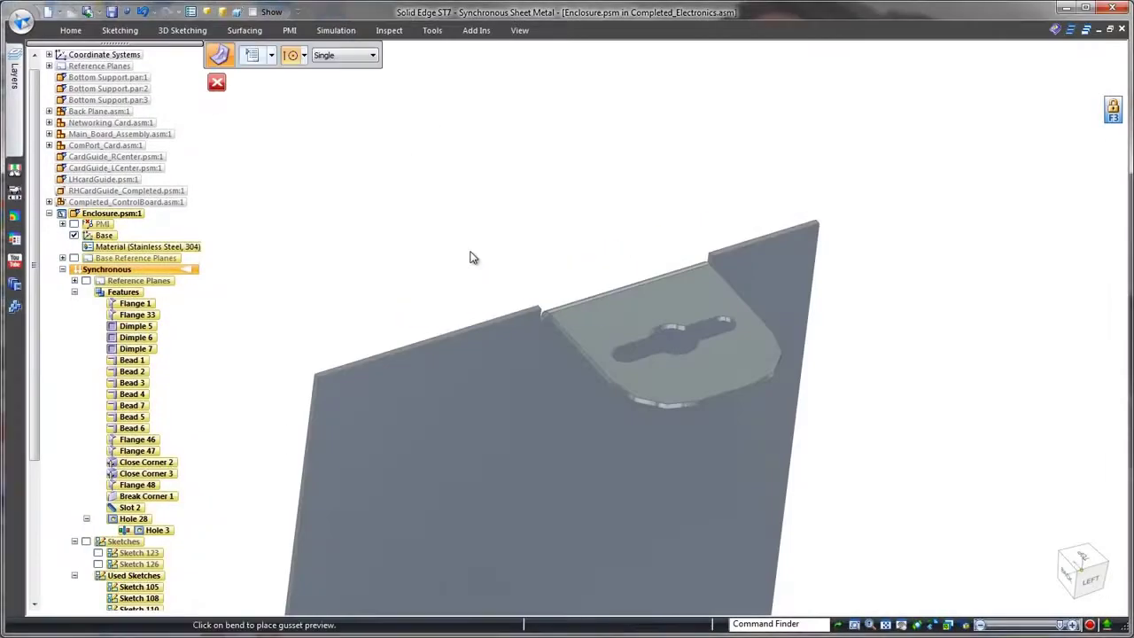
pyautogui.click(373, 56)
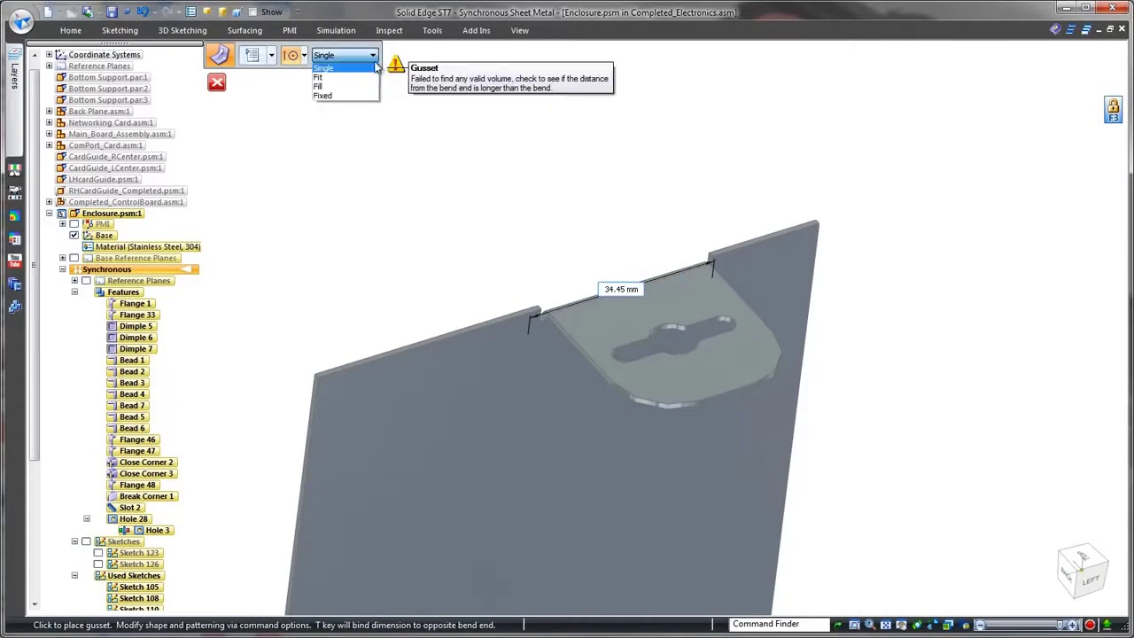
pyautogui.click(370, 78)
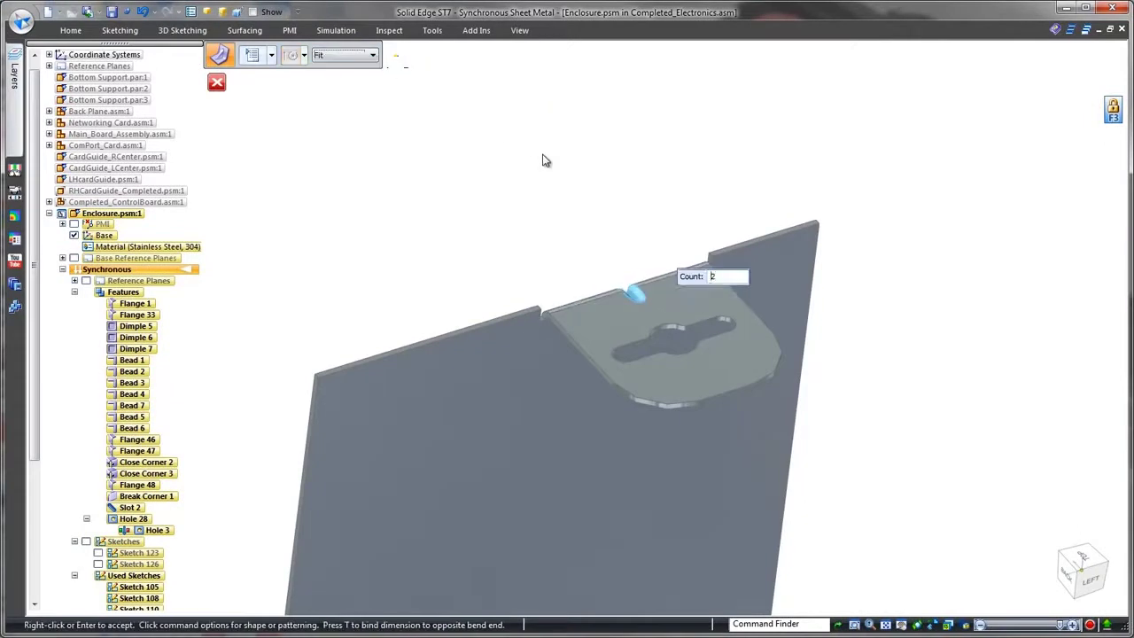
pyautogui.press('Return')
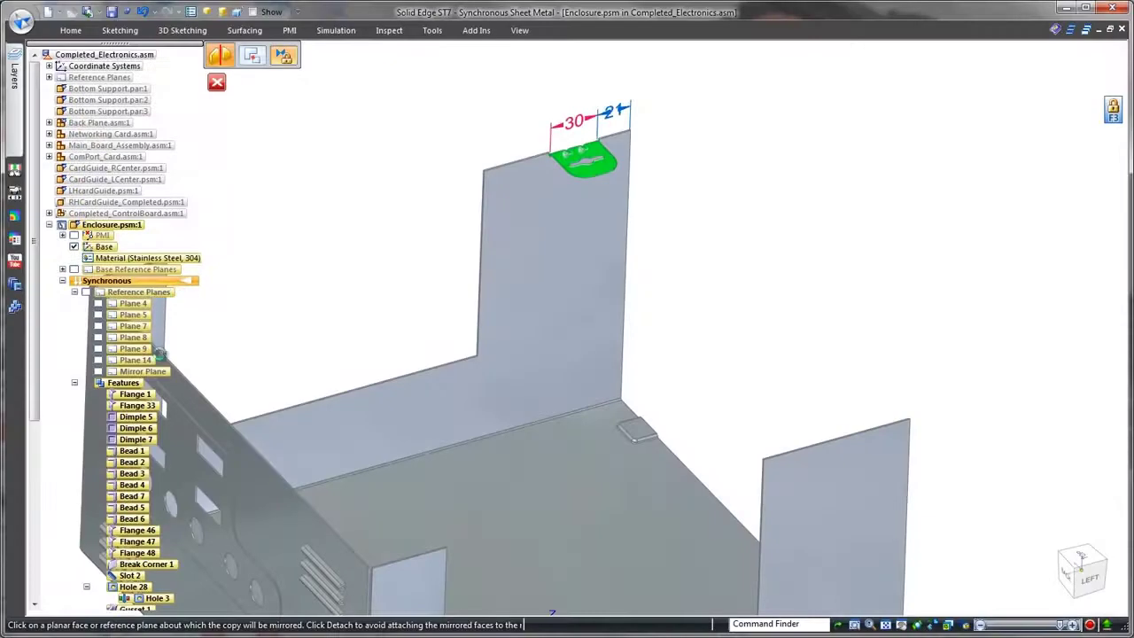
# Mirror the slotted tab and its features about the Mirror Plane, and return to the assembly.
pyautogui.click(155, 370)
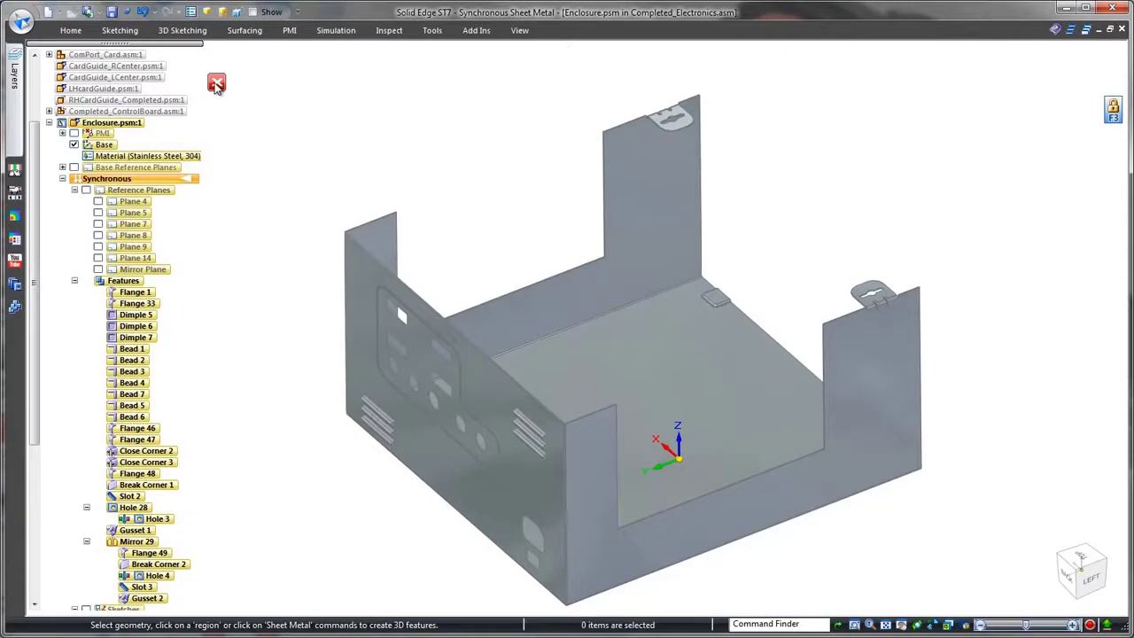
pyautogui.click(217, 84)
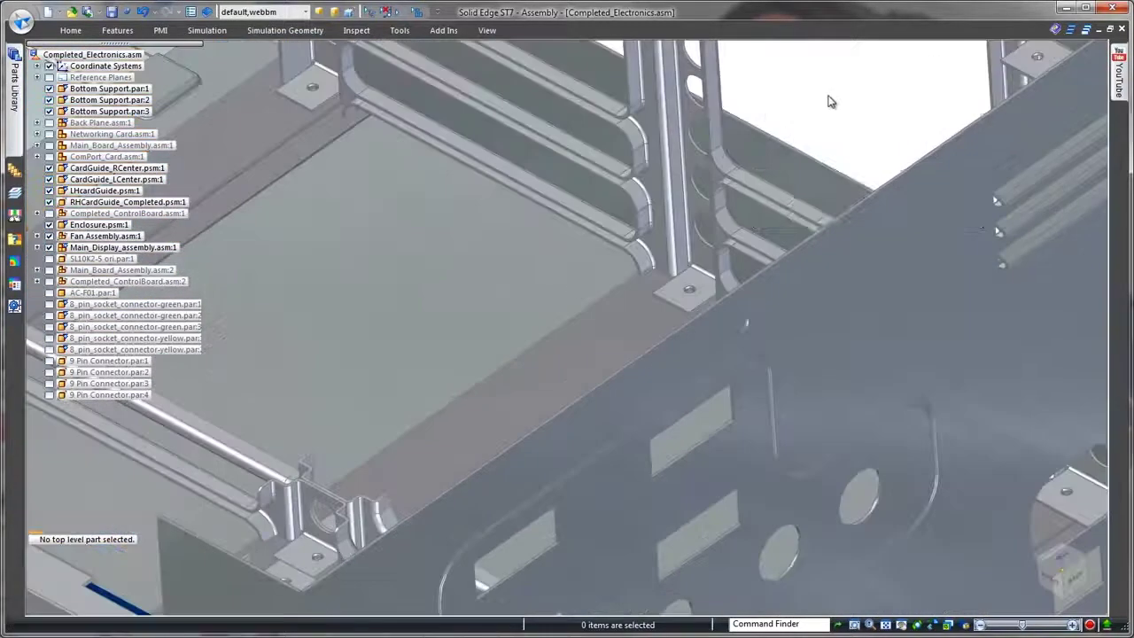
# Start creating an in-place ISO Sheet Metal.psm part with a graphically placed origin and material Stainless Steel, 304.
pyautogui.rightClick(830, 102)
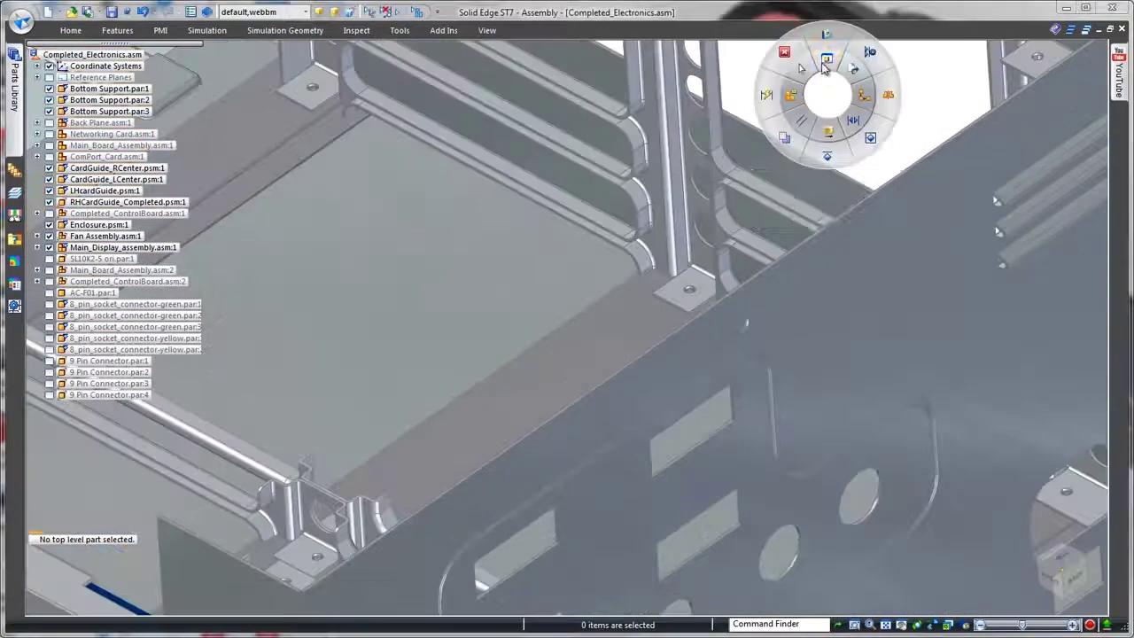
pyautogui.click(872, 142)
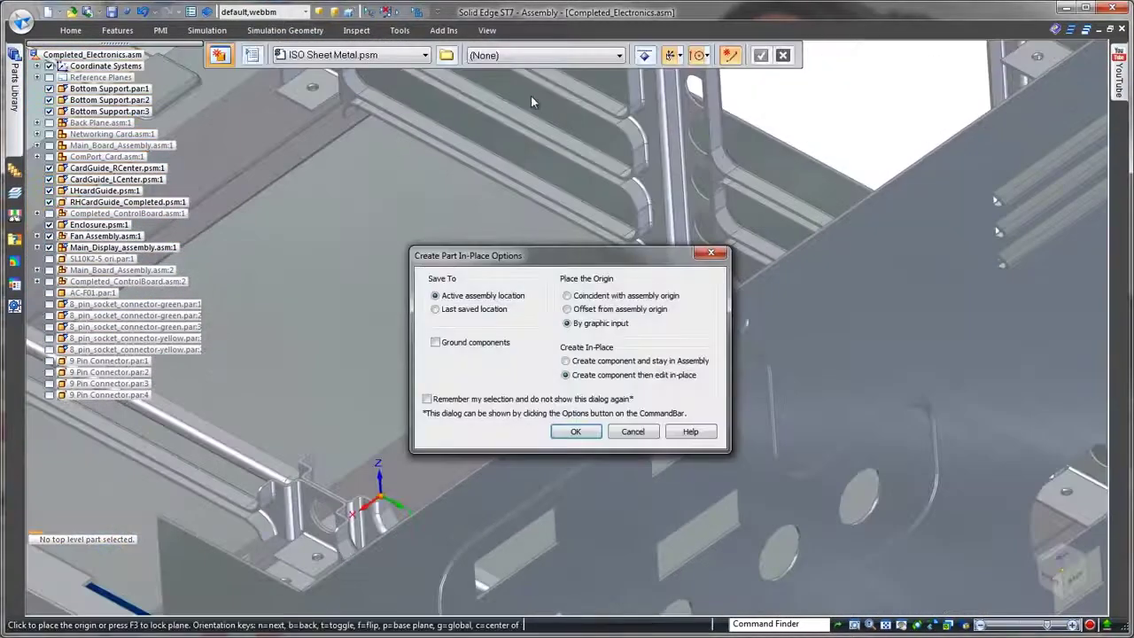
pyautogui.click(574, 431)
pyautogui.click(619, 55)
pyautogui.click(585, 93)
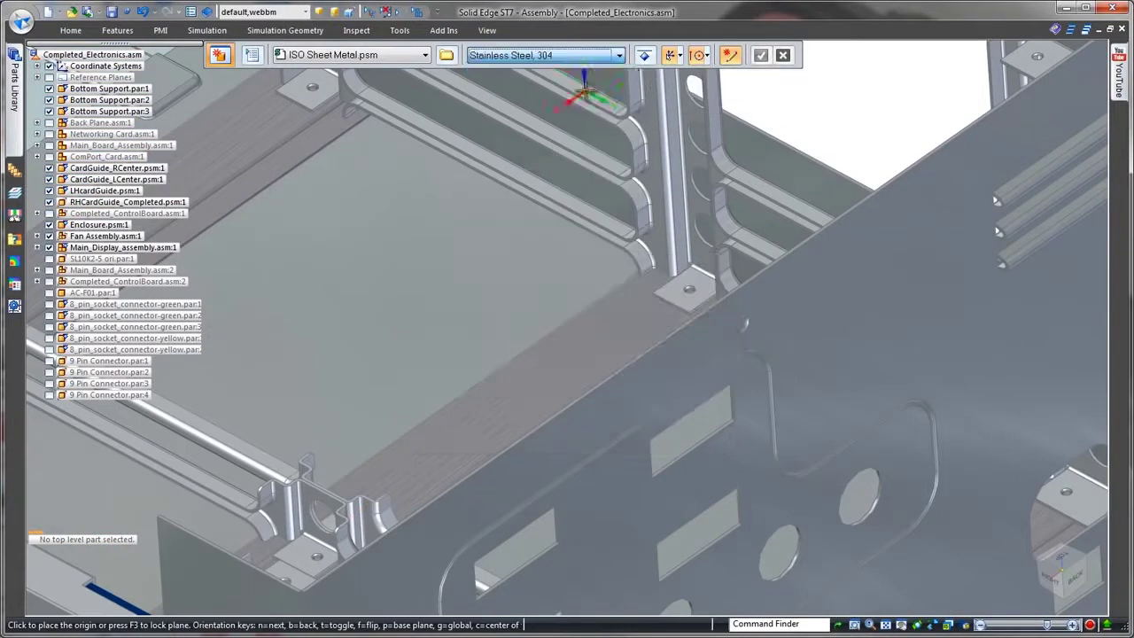
# Place the new part's origin at the midpoint of the enclosure back panel's upper edge and name the part Lid.
pyautogui.click(708, 56)
pyautogui.click(717, 158)
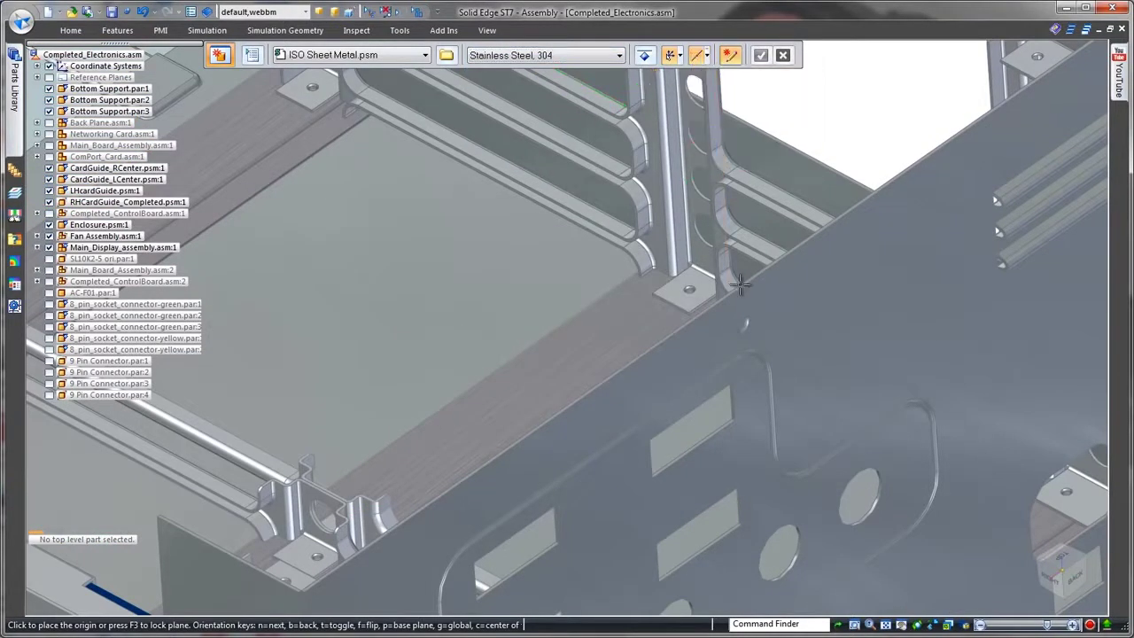
pyautogui.click(740, 287)
pyautogui.write('Lid')
pyautogui.click(722, 479)
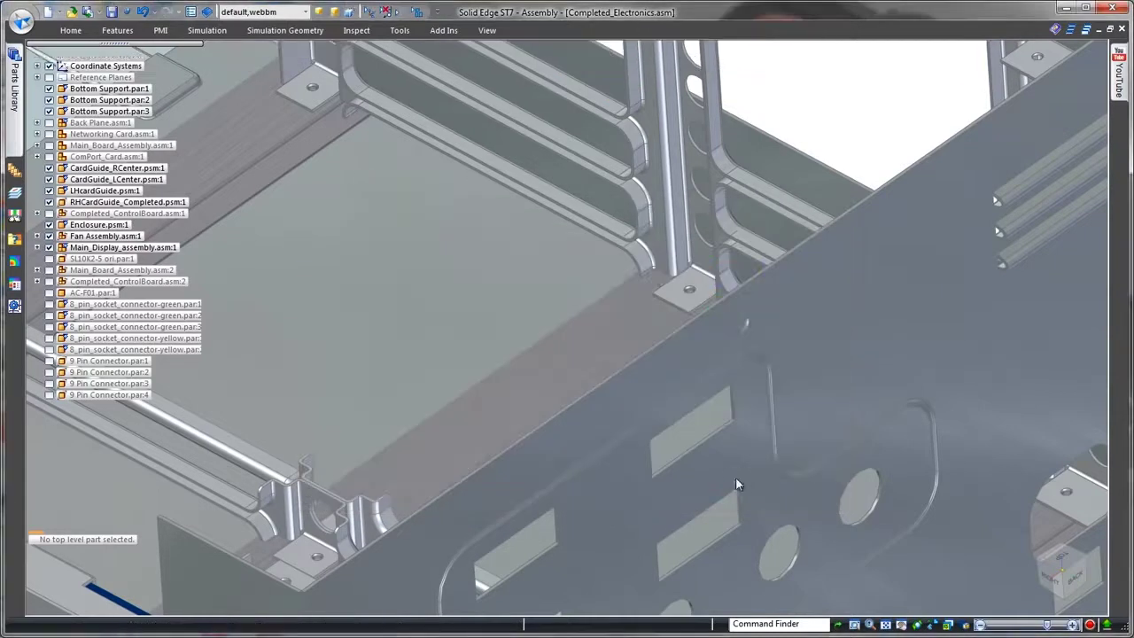
# Sketch a rectangle on the horizontal plane from the lid's origin to the enclosure's upper corner beside the display housing.
pyautogui.rightClick(848, 122)
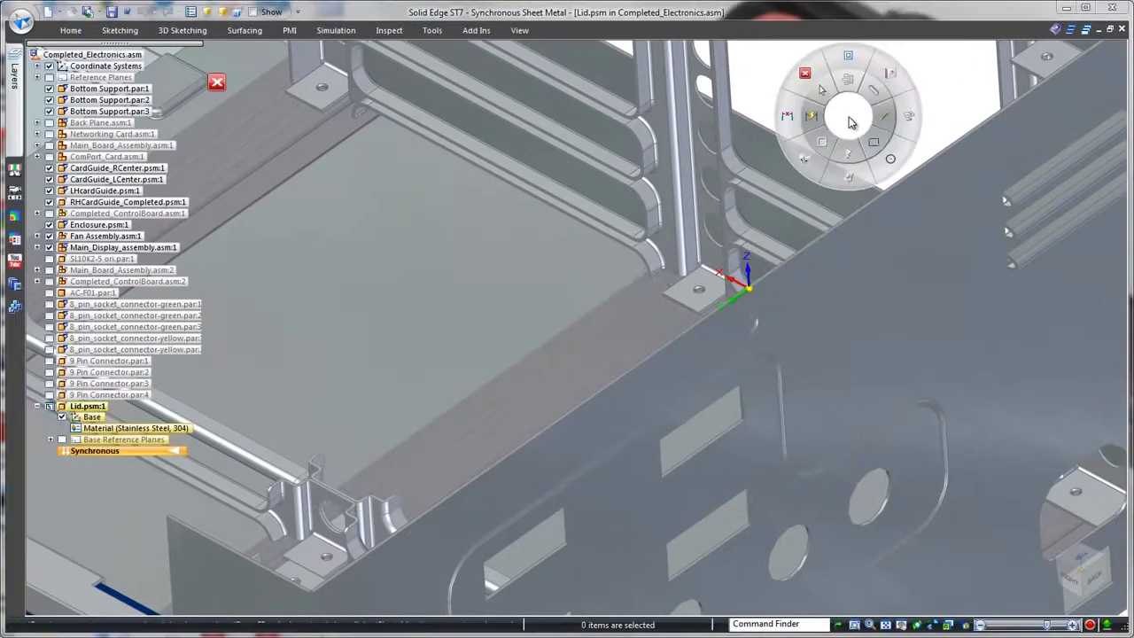
pyautogui.click(873, 140)
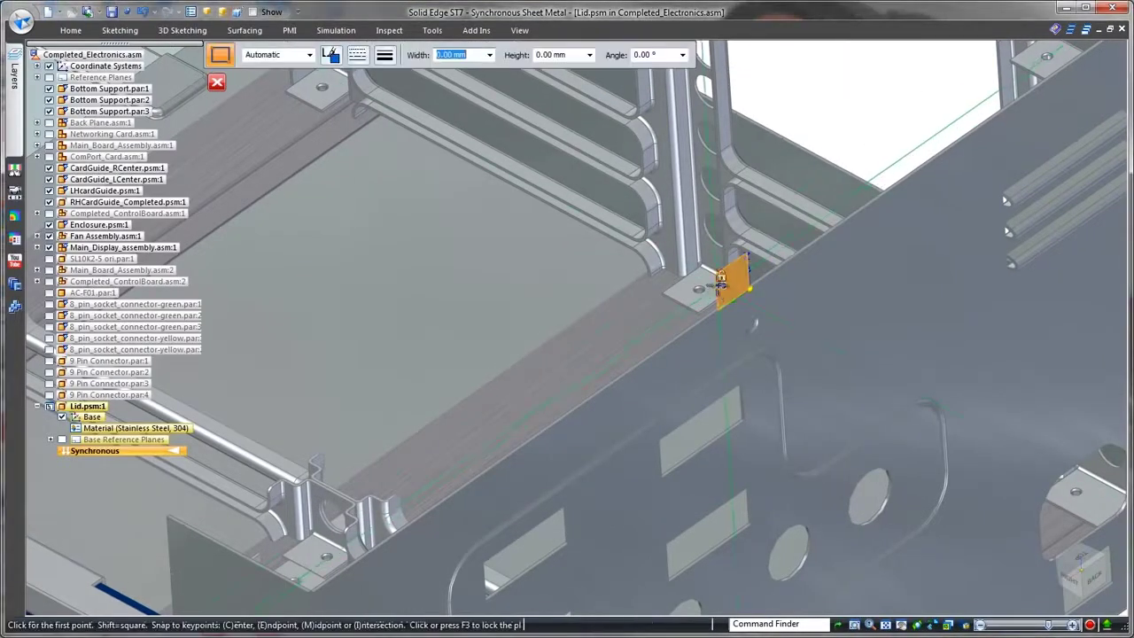
pyautogui.press('F3')
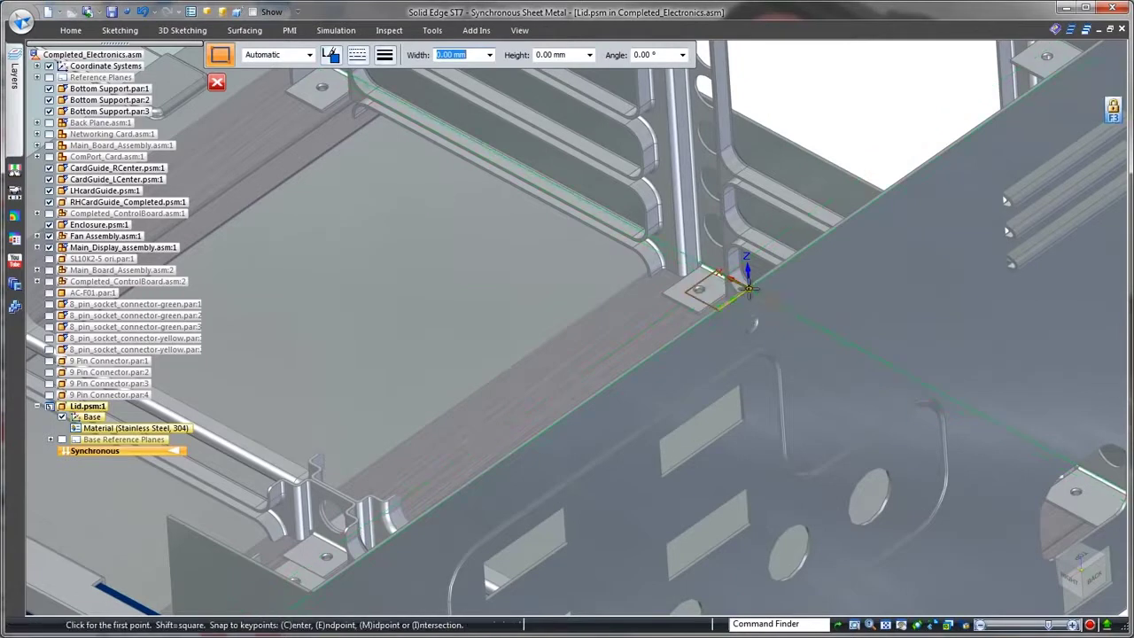
pyautogui.moveTo(664, 282); pyautogui.dragTo(600, 268)
pyautogui.scroll(5, 600, 268)
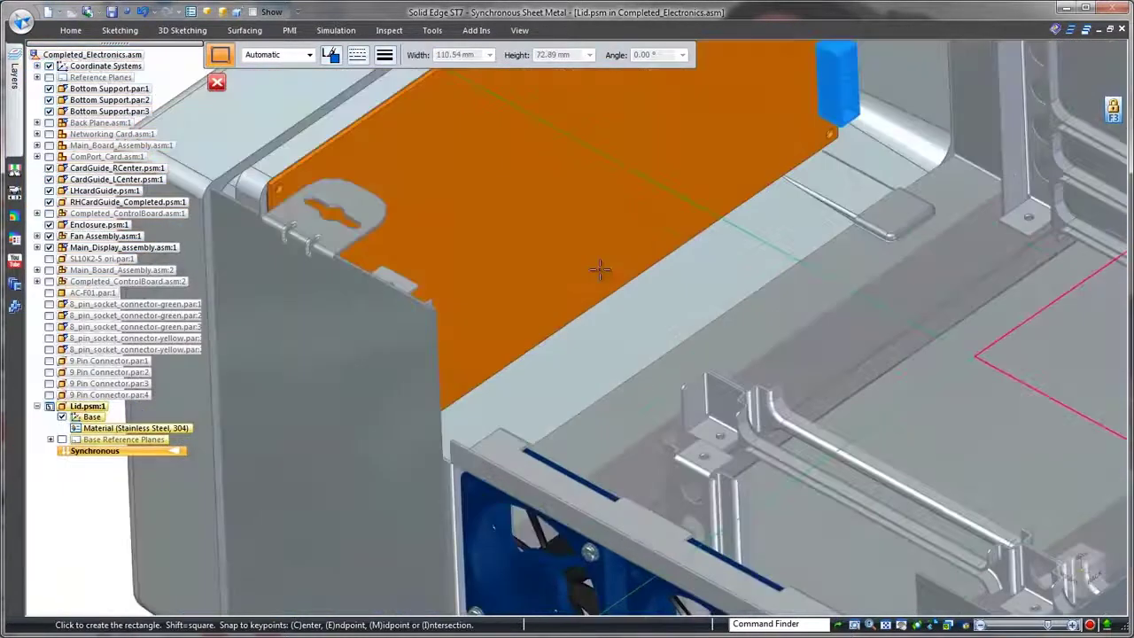
pyautogui.scroll(1, 600, 269)
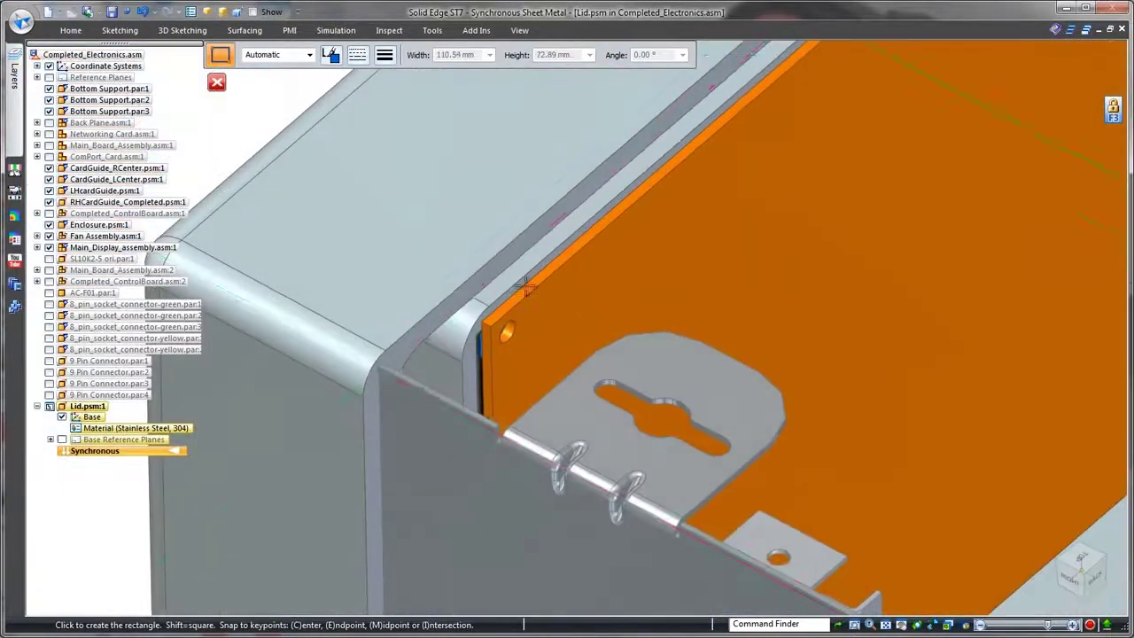
pyautogui.click(378, 367)
pyautogui.click(379, 367)
pyautogui.press('Escape')
# Create the lid's base tab from the rectangular region, with its thickness directed upward.
pyautogui.click(447, 383)
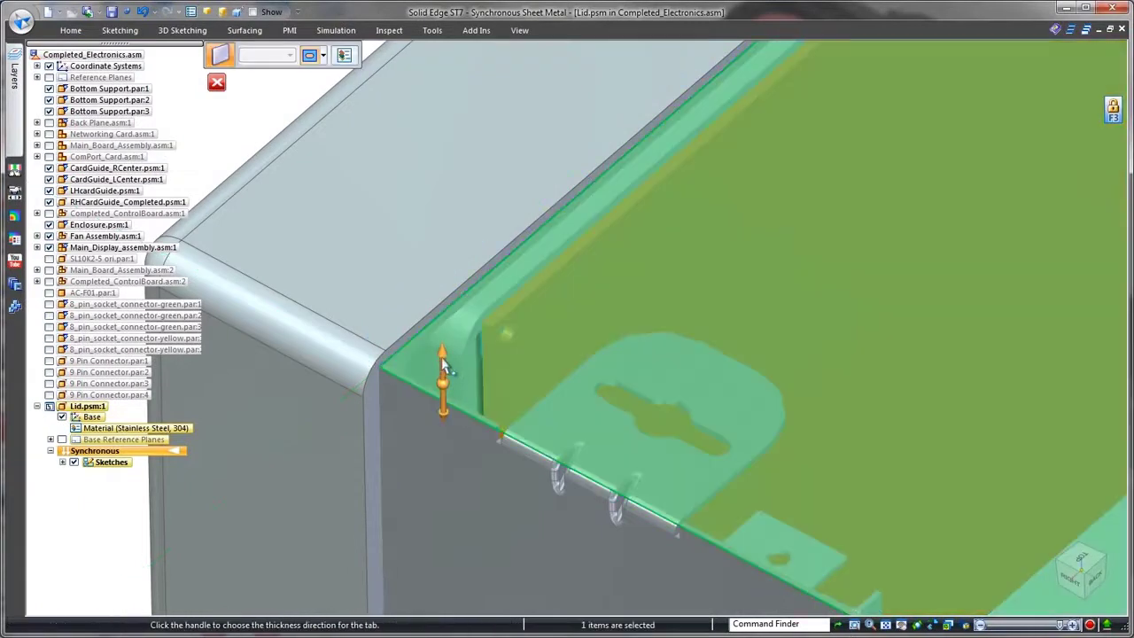
pyautogui.click(438, 370)
pyautogui.rightClick(450, 325)
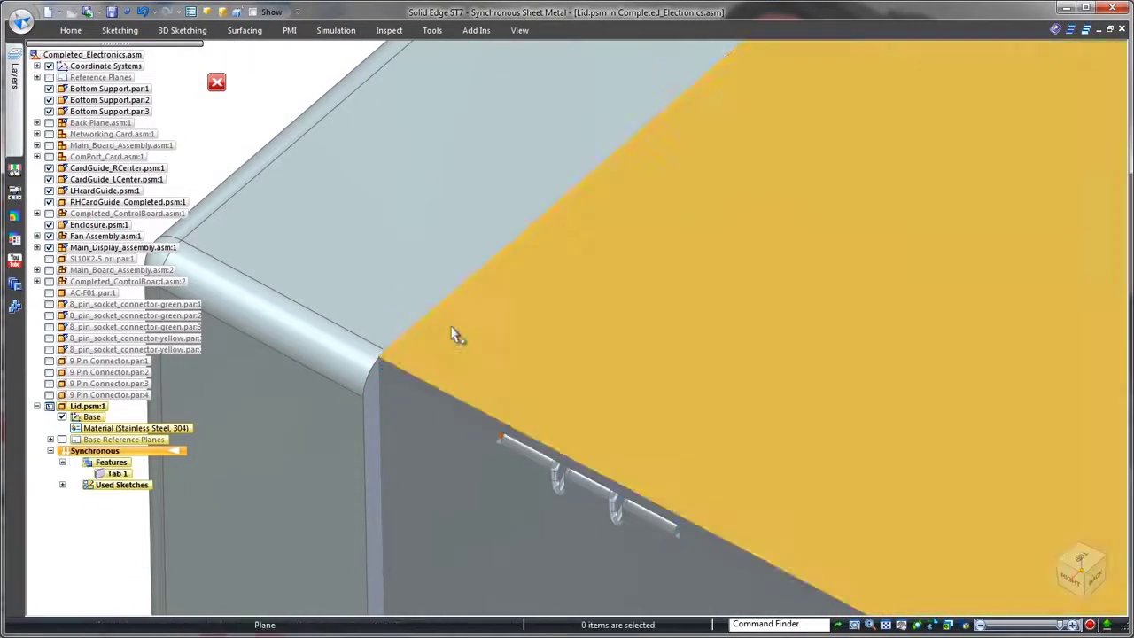
# Add a 90° flange about 59 mm long down from the lid's fan-side edge to the top of the fan assembly.
pyautogui.scroll(-5, 454, 331)
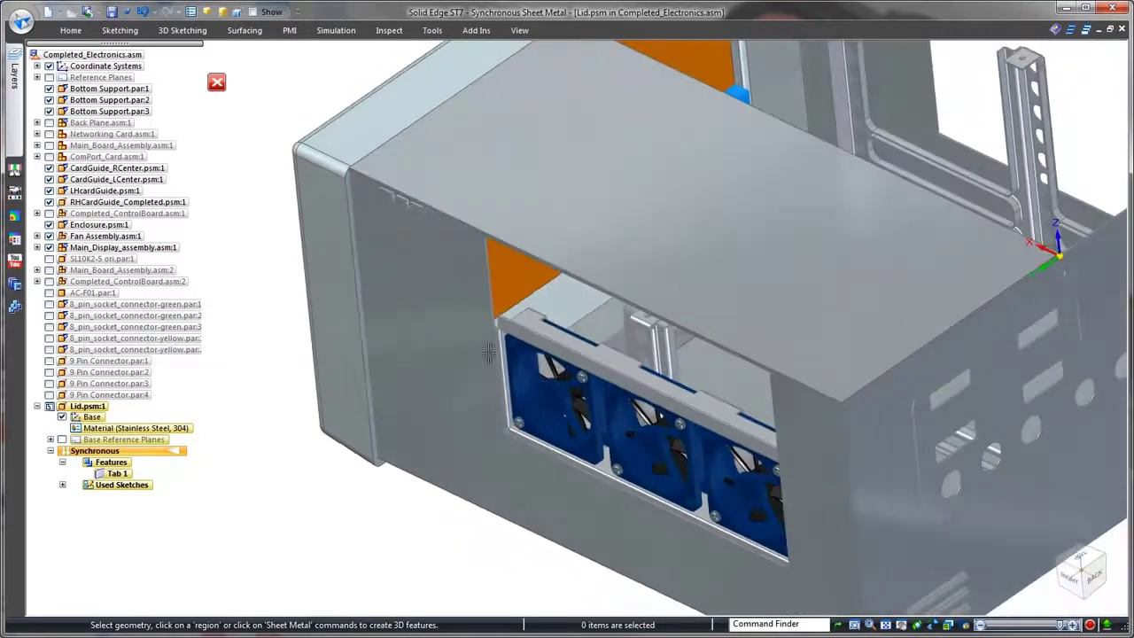
pyautogui.click(724, 349)
pyautogui.click(723, 341)
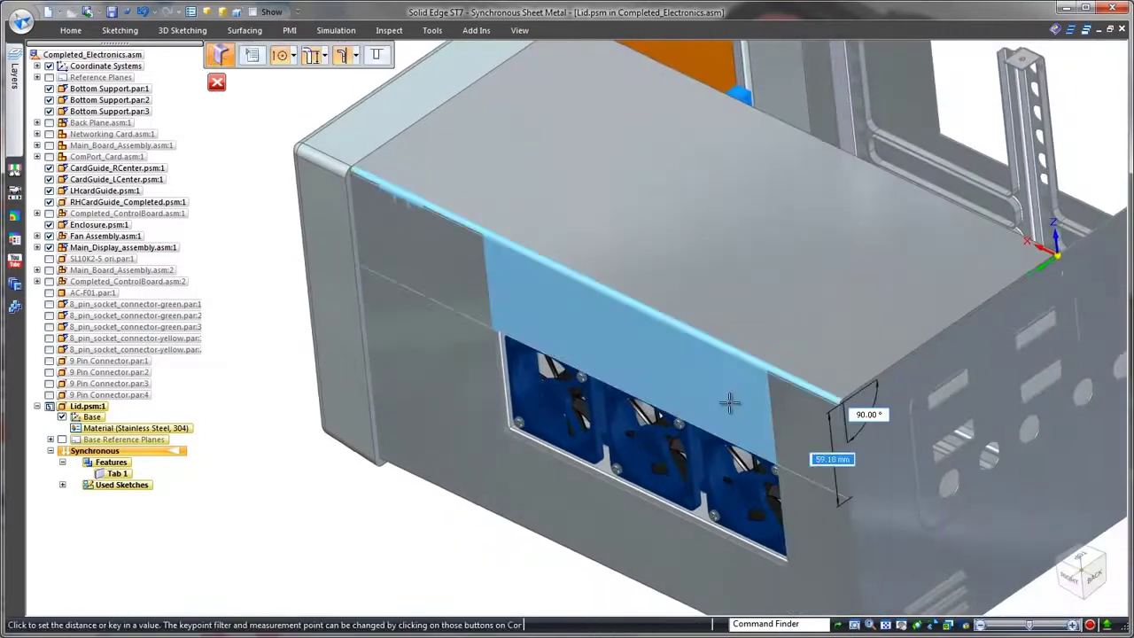
pyautogui.click(729, 399)
# Sketch an L-shaped two-line profile from the inner corner of the lid's edge face, with the first line about 12 mm long.
pyautogui.scroll(5, 742, 567)
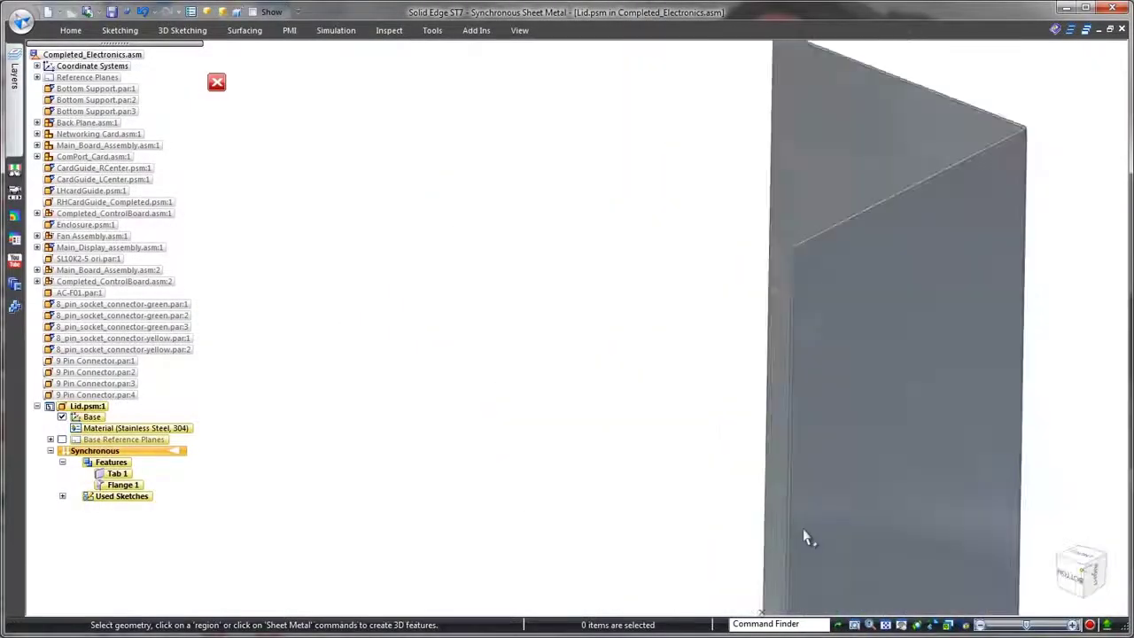
pyautogui.rightClick(303, 346)
pyautogui.click(336, 347)
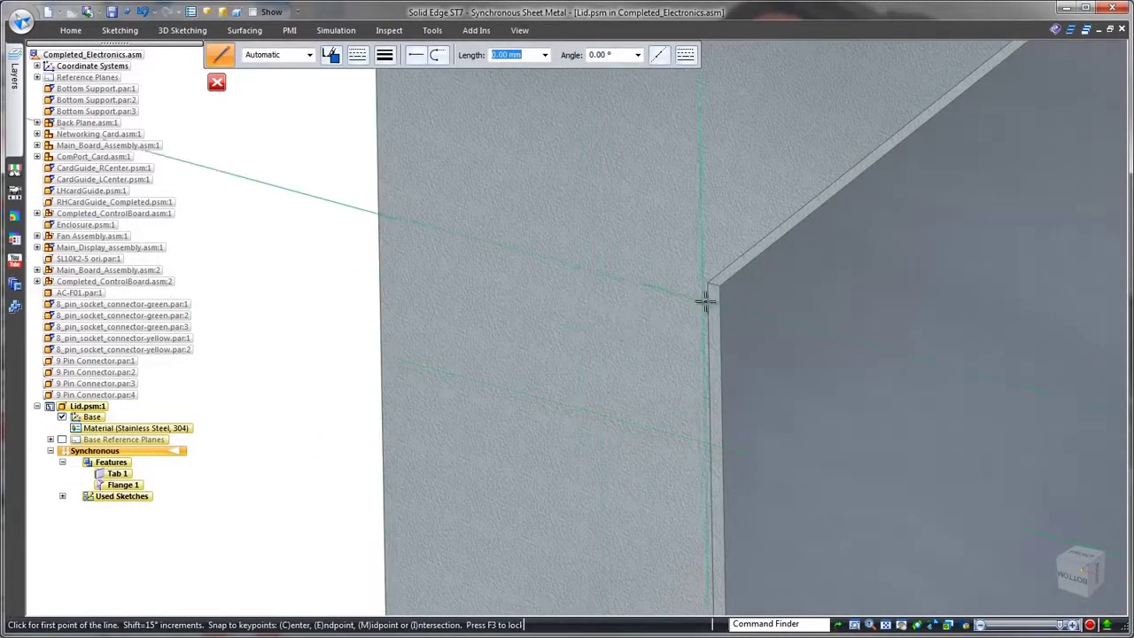
pyautogui.press('F3')
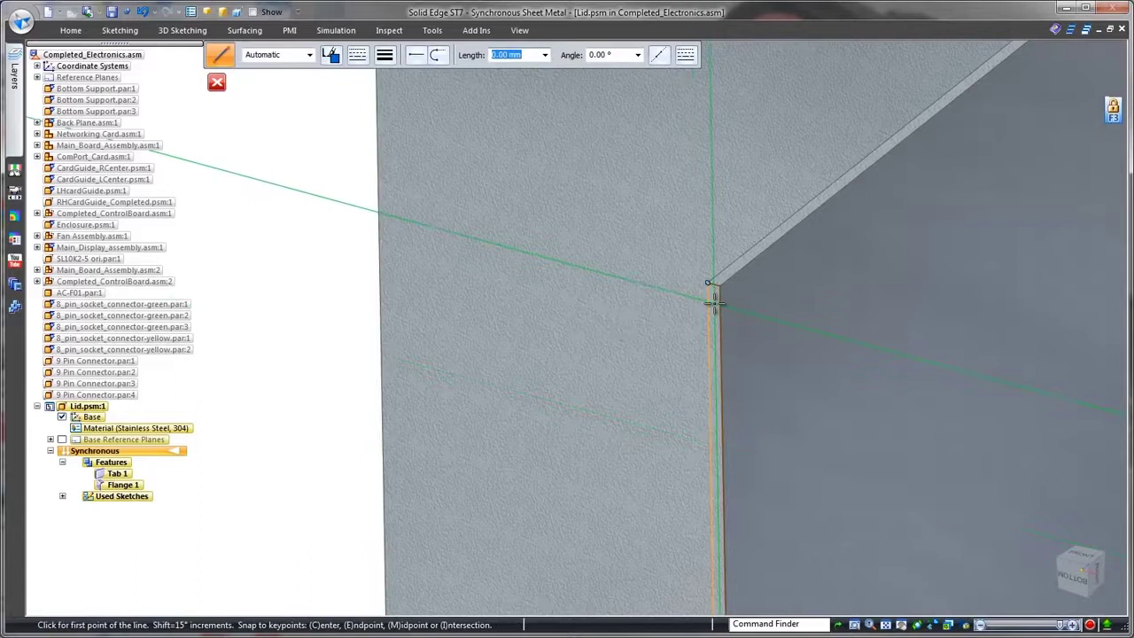
pyautogui.click(706, 283)
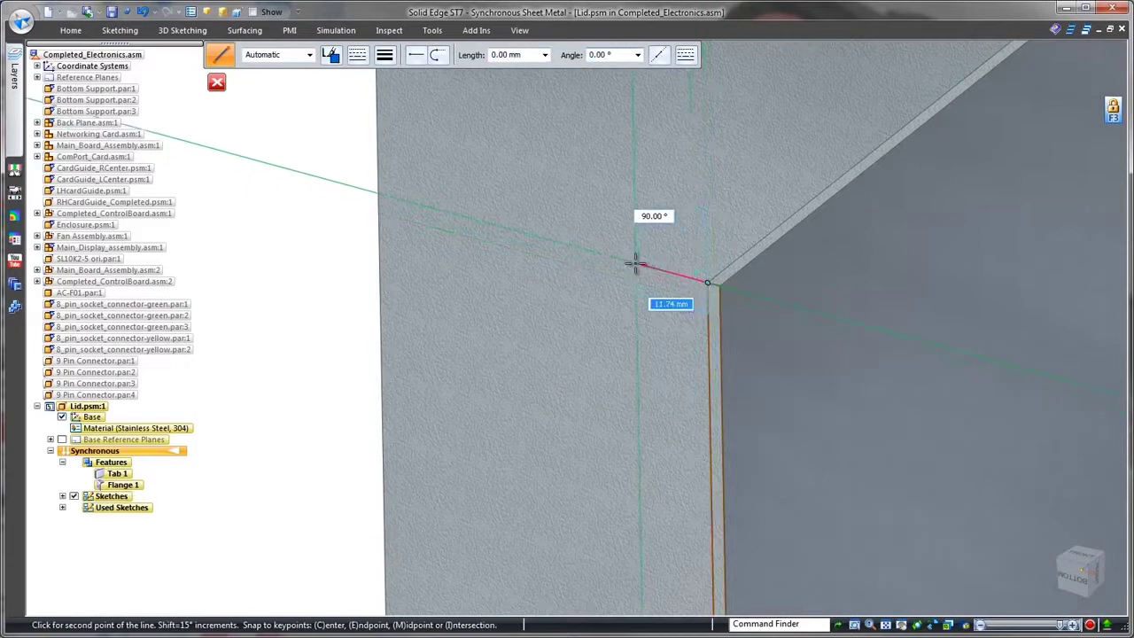
pyautogui.click(635, 263)
pyautogui.click(633, 189)
pyautogui.press('Escape')
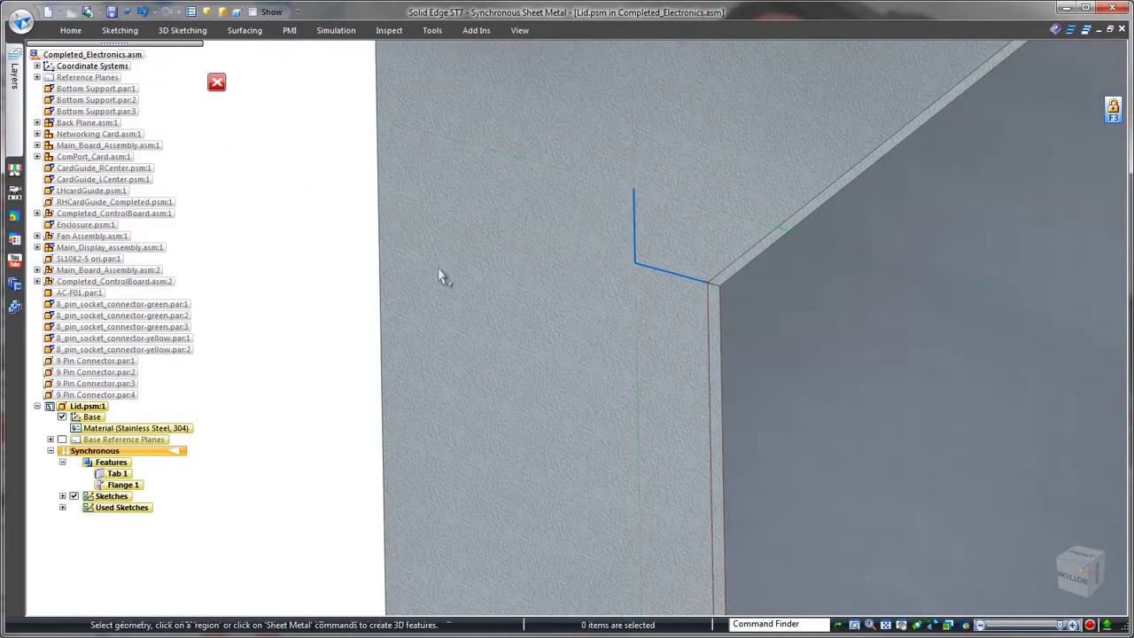
# Create a contour flange from the L-shaped profile along the lid's two adjoining edges on the fan side and the back.
pyautogui.rightClick(324, 273)
pyautogui.click(324, 301)
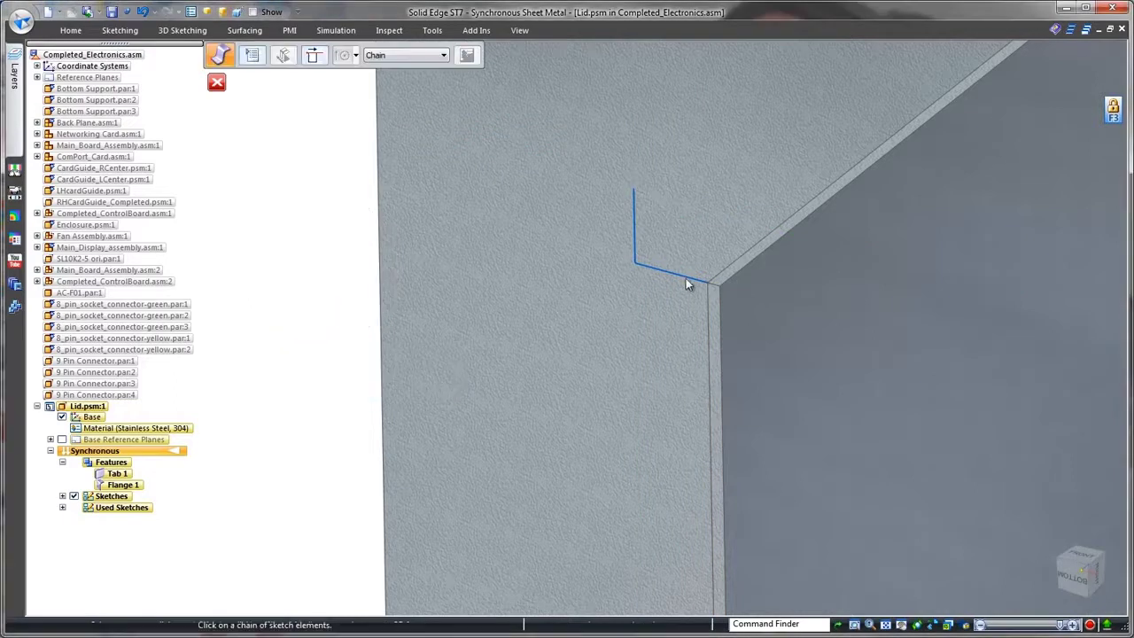
pyautogui.click(686, 283)
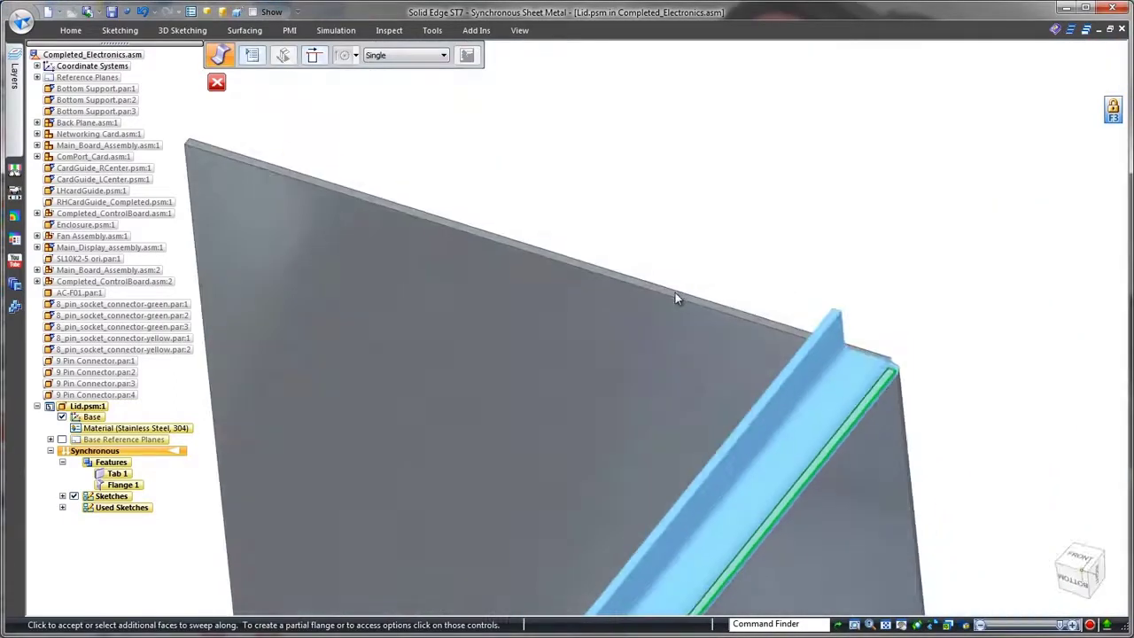
pyautogui.click(675, 299)
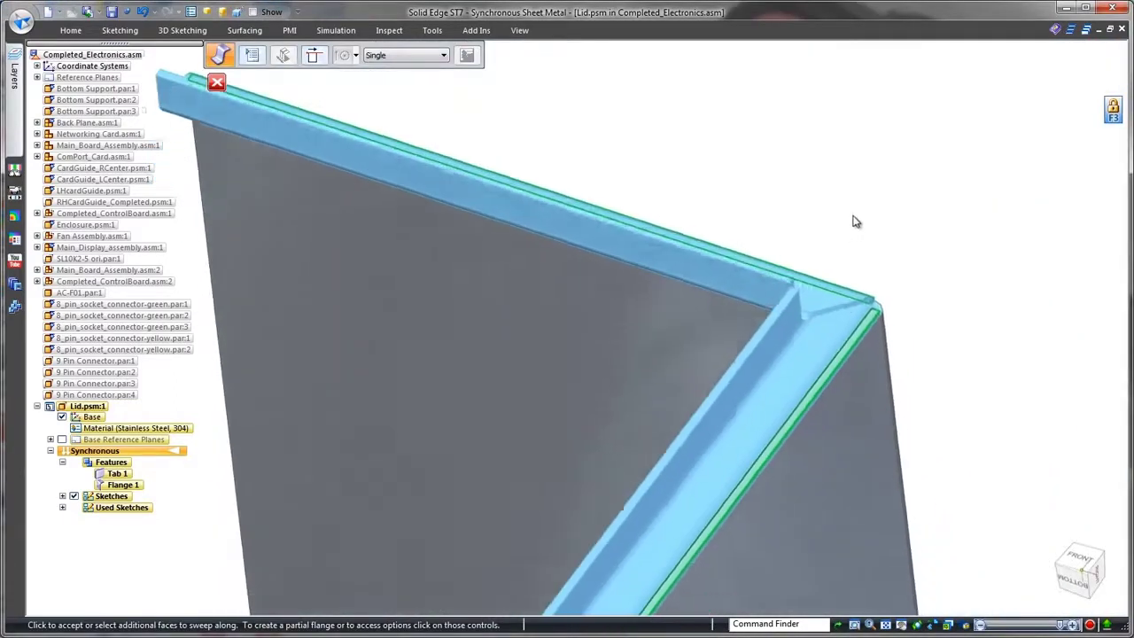
# Enable Close Corner with Closed treatment for the contour flange's interior corners and accept the flange.
pyautogui.click(252, 55)
pyautogui.click(469, 253)
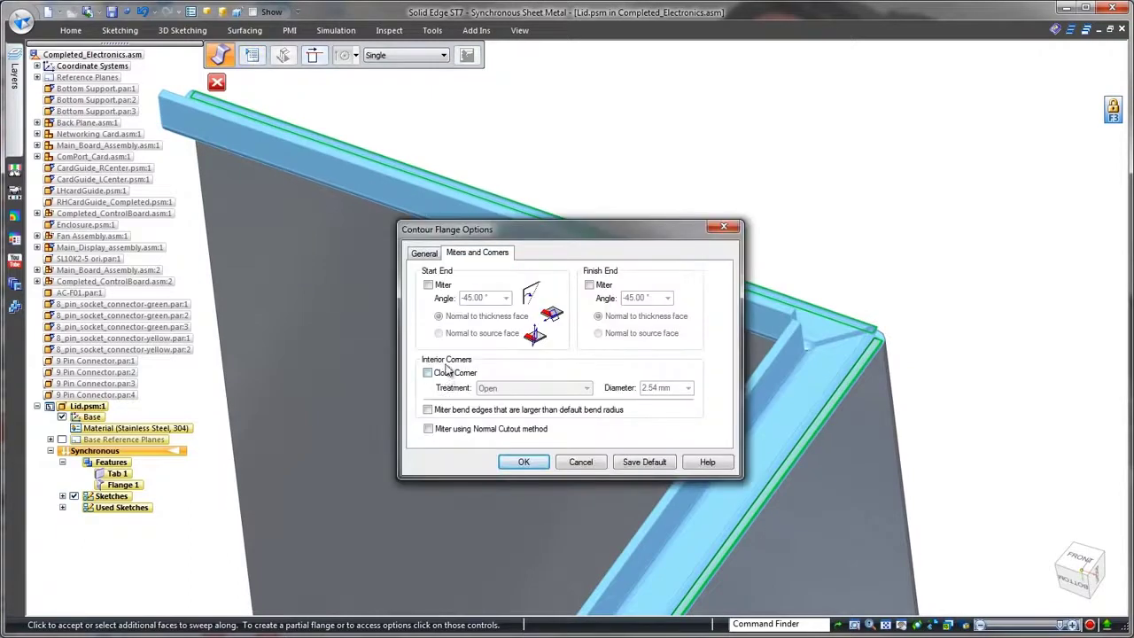
pyautogui.click(585, 389)
pyautogui.click(577, 411)
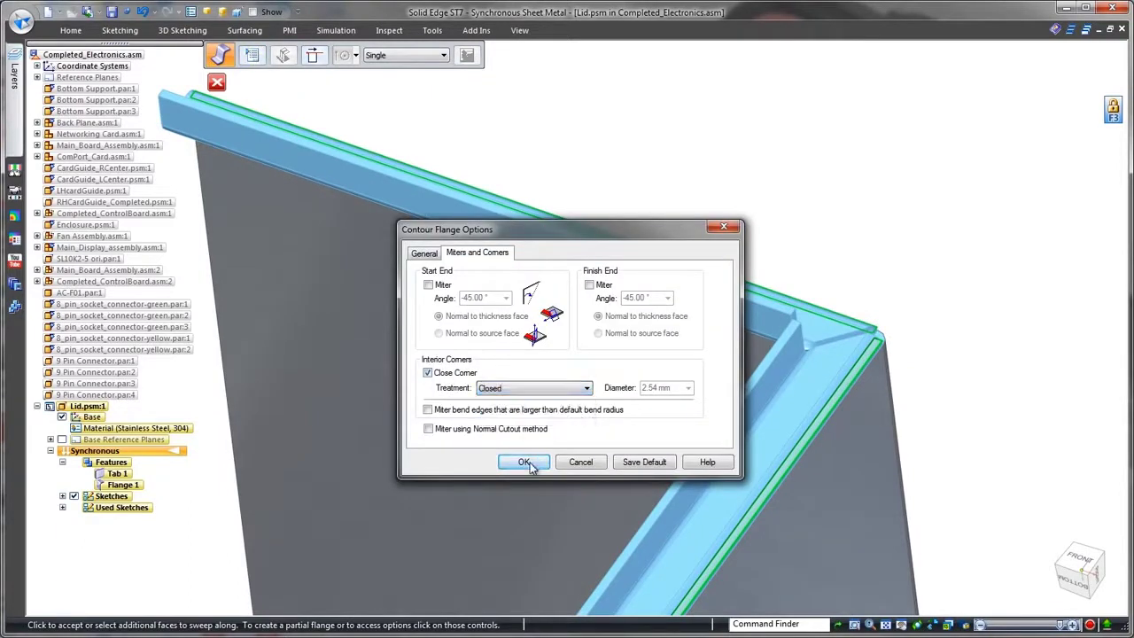
pyautogui.click(524, 461)
pyautogui.rightClick(832, 231)
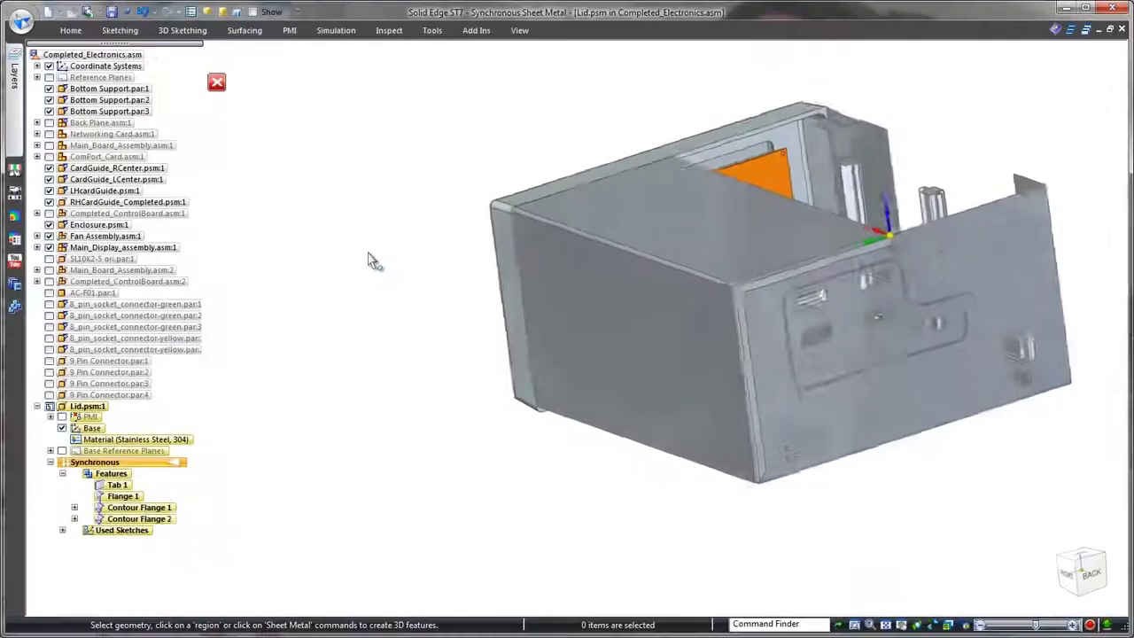
# Sketch a rectangle inset from the edges on the outer face of the lid's fan-side flange.
pyautogui.scroll(5, 370, 258)
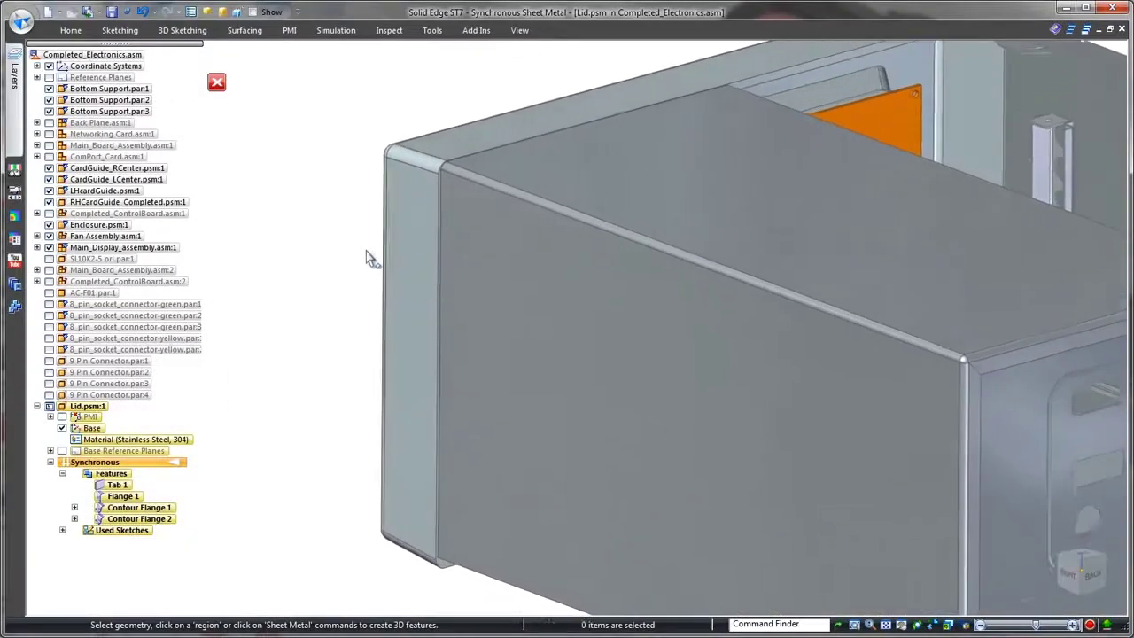
pyautogui.click(469, 184)
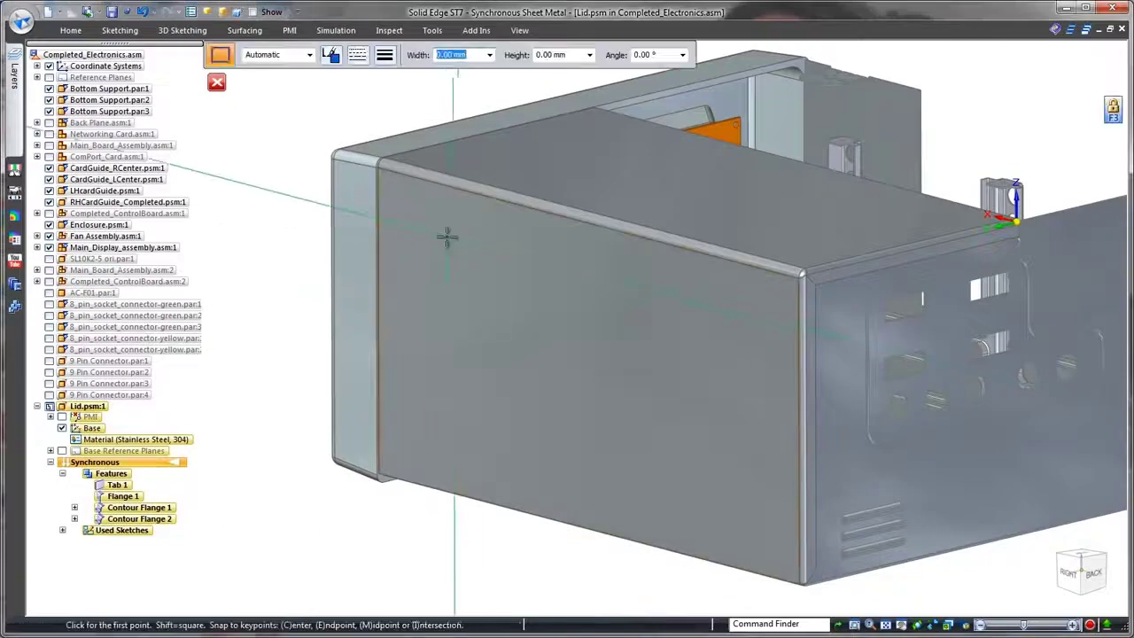
pyautogui.moveTo(715, 492); pyautogui.dragTo(749, 519)
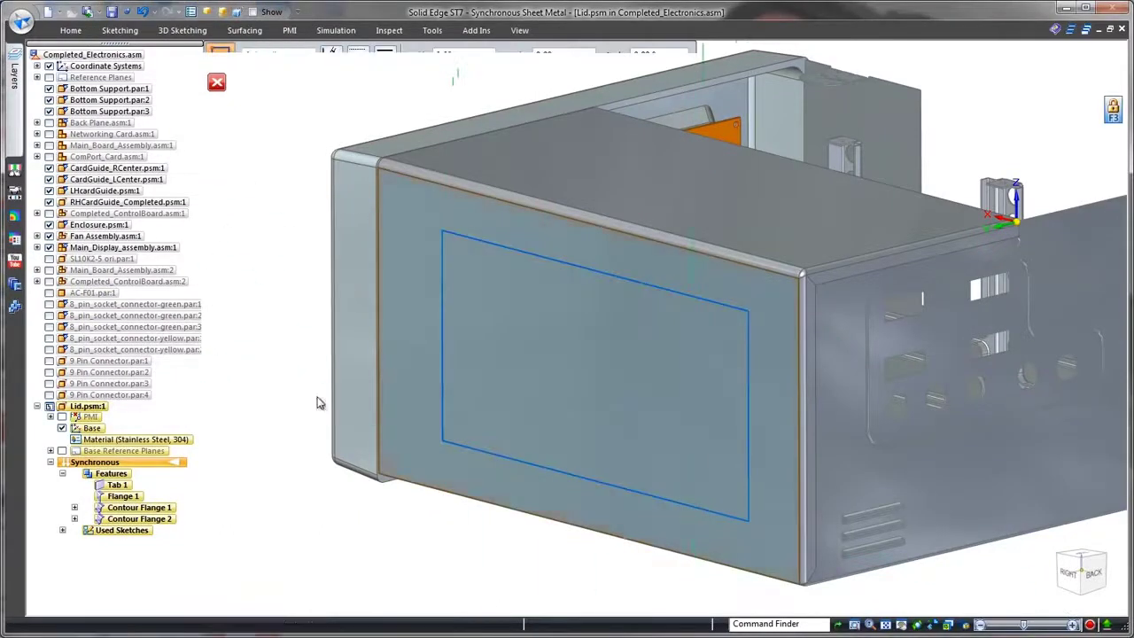
# Place a small hole at the center of the sketched rectangle on the lid's side flange.
pyautogui.rightClick(278, 306)
pyautogui.click(318, 257)
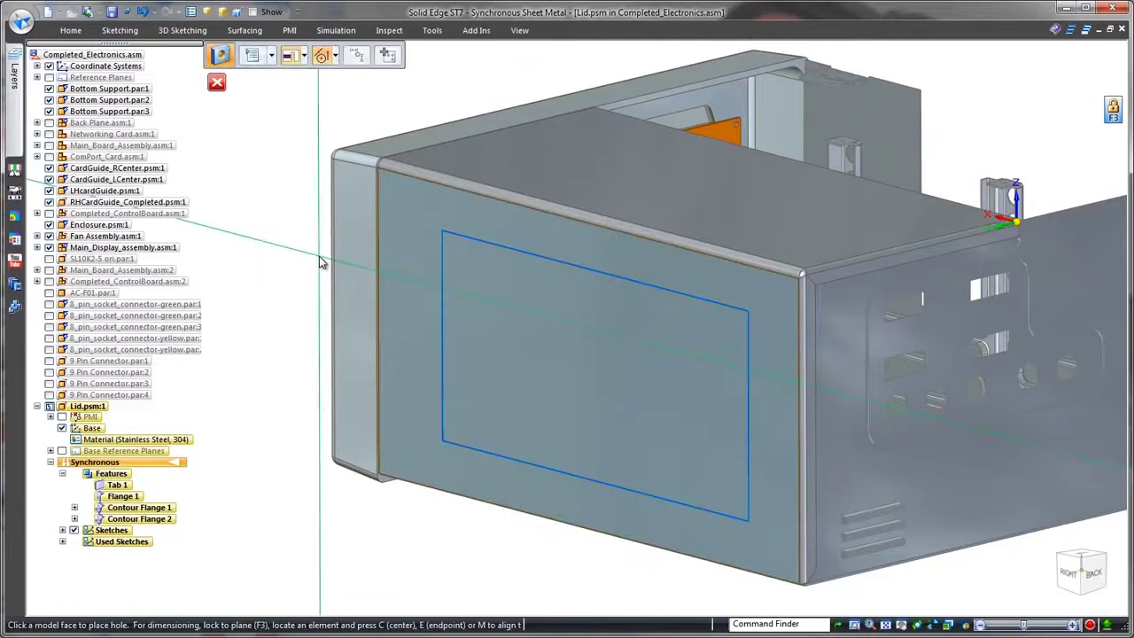
pyautogui.click(597, 379)
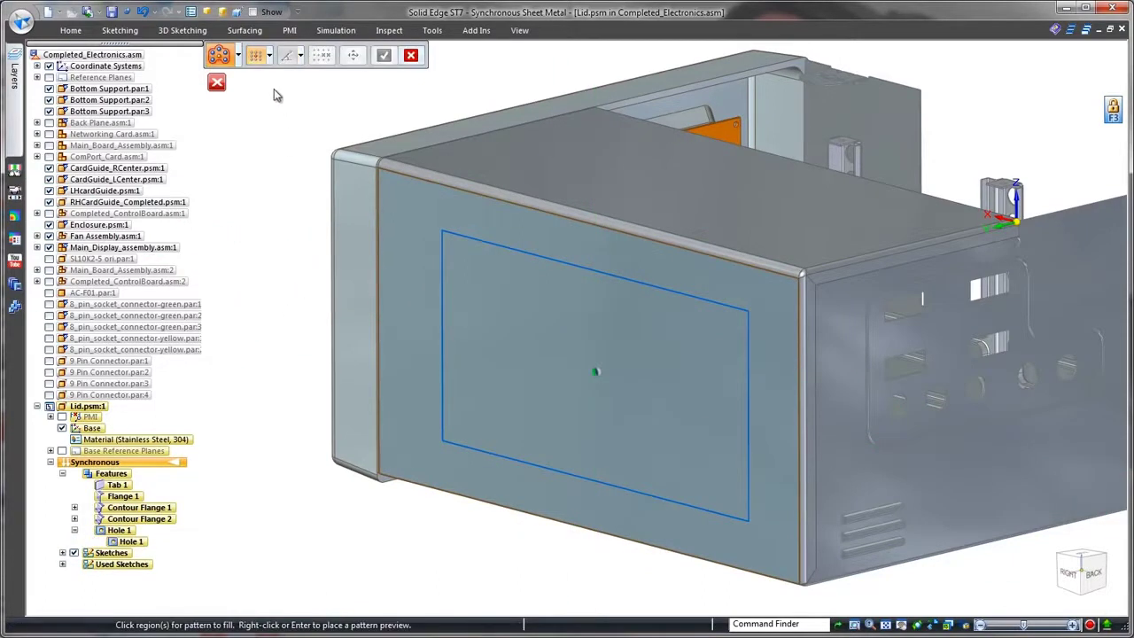
# Fill the rectangular region on the side flange with a staggered pattern of the hole.
pyautogui.click(268, 55)
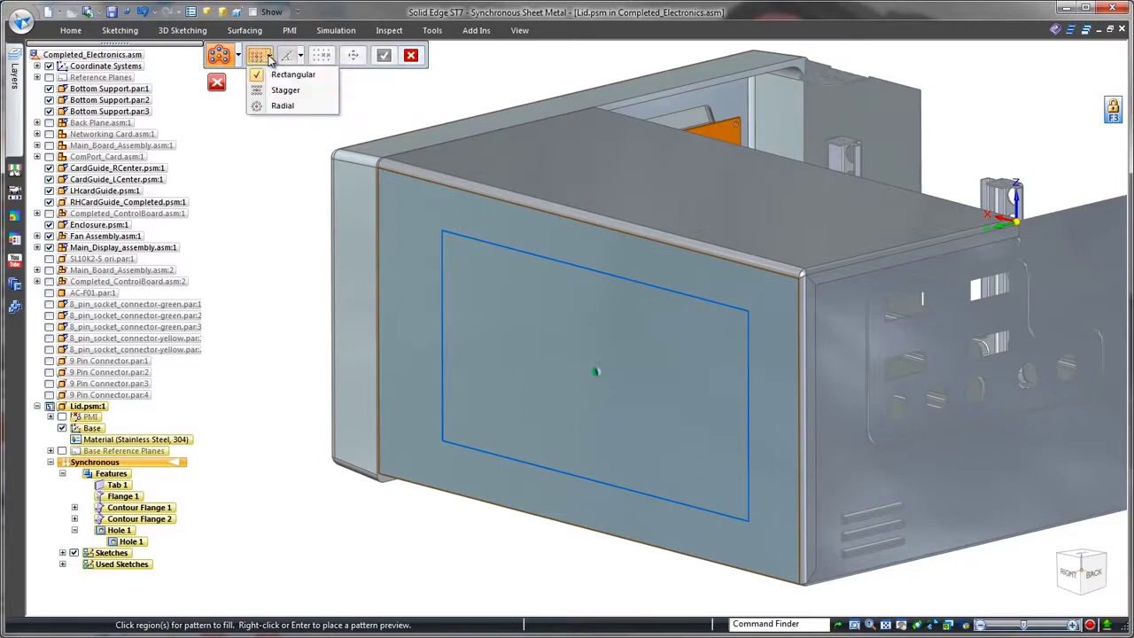
pyautogui.click(264, 94)
pyautogui.click(493, 293)
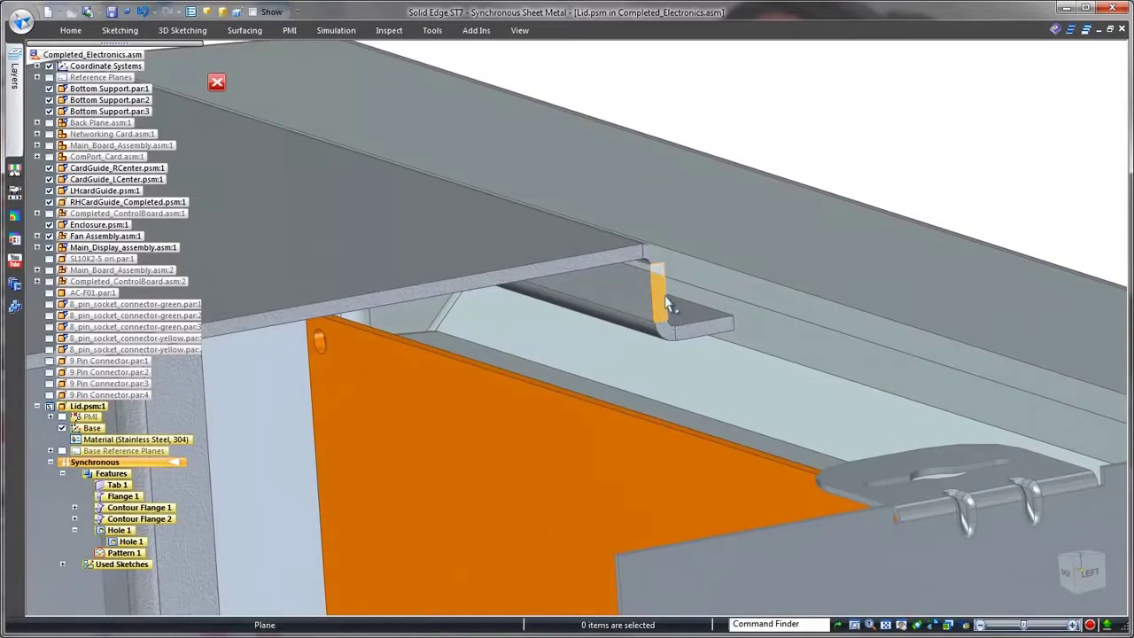
# Shift the upright wall of the lid's display-side contour flange inward by the sheet thickness and select its lower lip face for editing.
pyautogui.rightClick(666, 301)
pyautogui.click(535, 335)
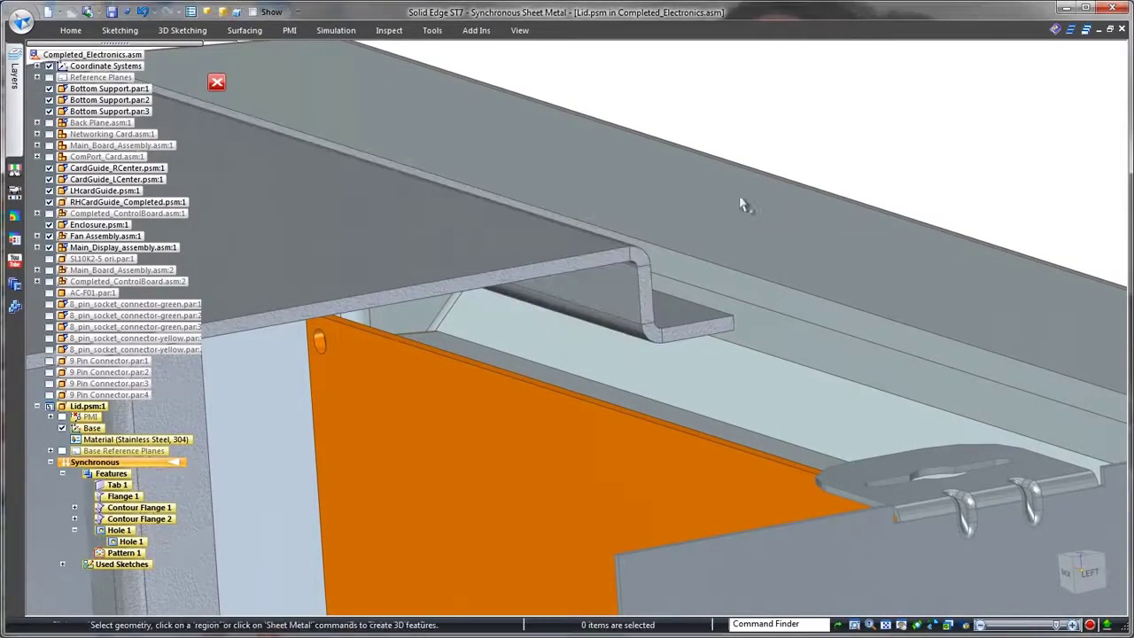
pyautogui.rightClick(671, 318)
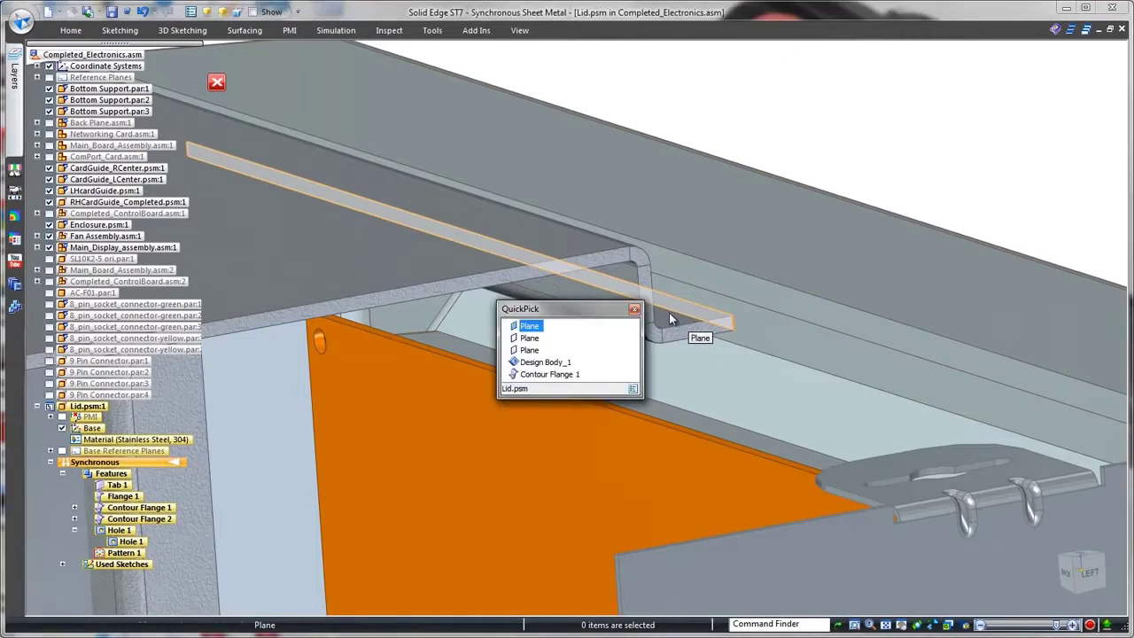
pyautogui.click(534, 339)
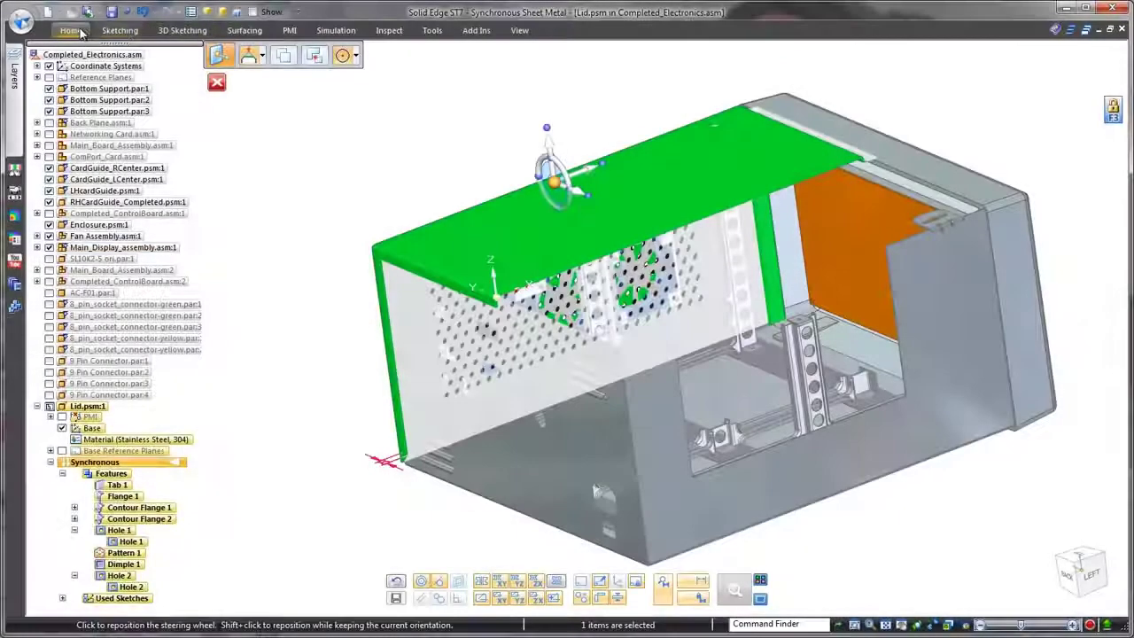
# Mirror the vented side flange with its contour flanges to the lid's opposite side and hide all other assembly components.
pyautogui.click(78, 32)
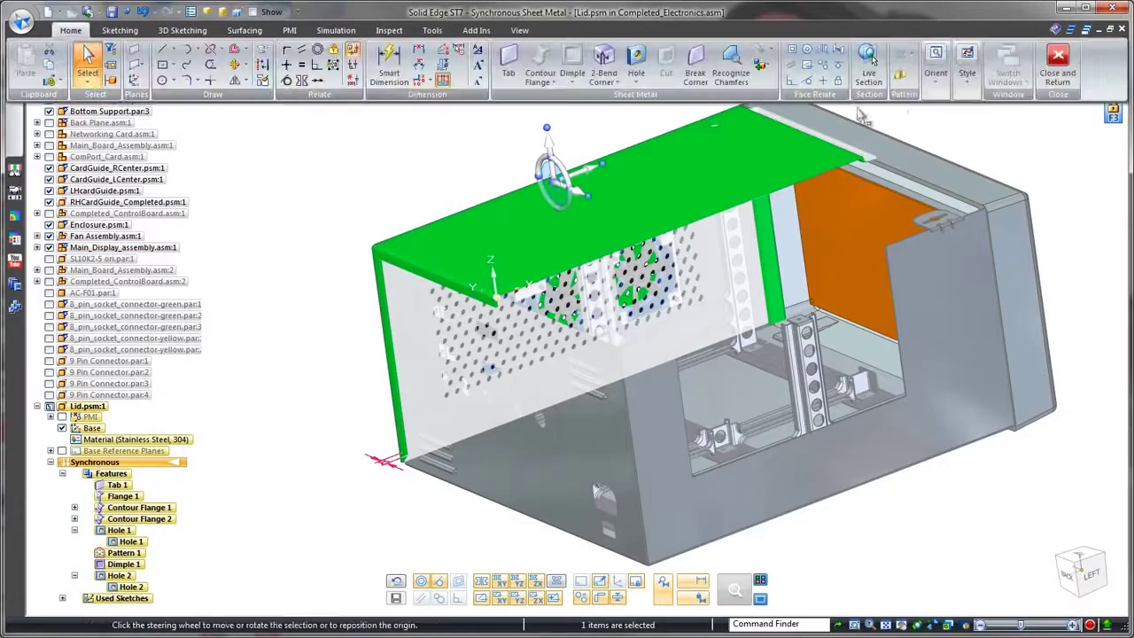
pyautogui.click(904, 84)
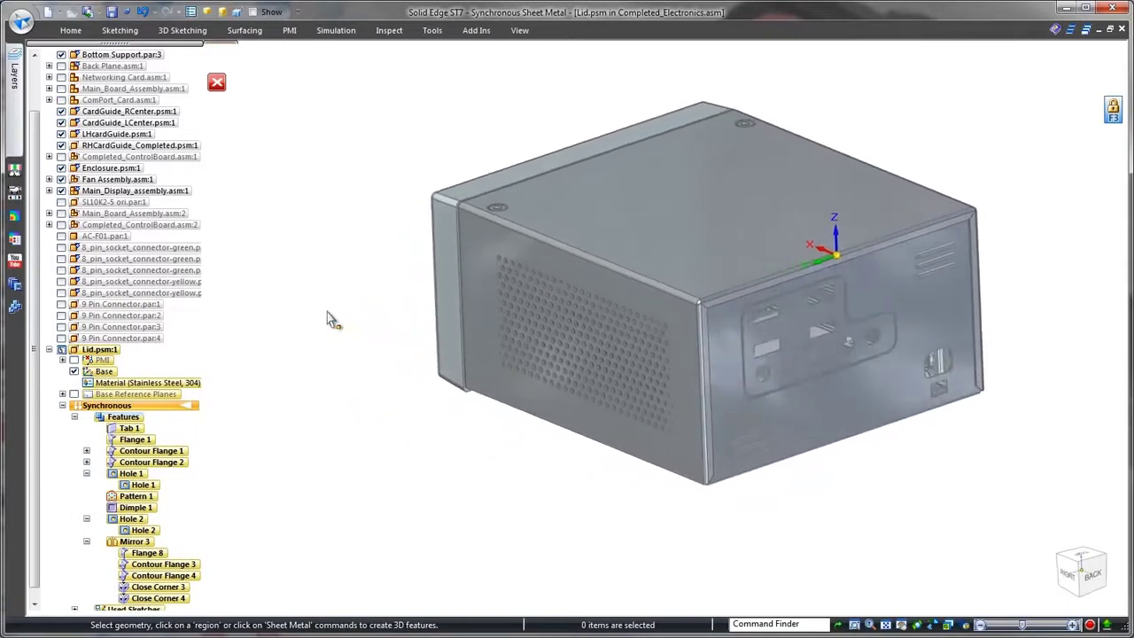
pyautogui.hotkey('ctrl', 'shift', 'h')
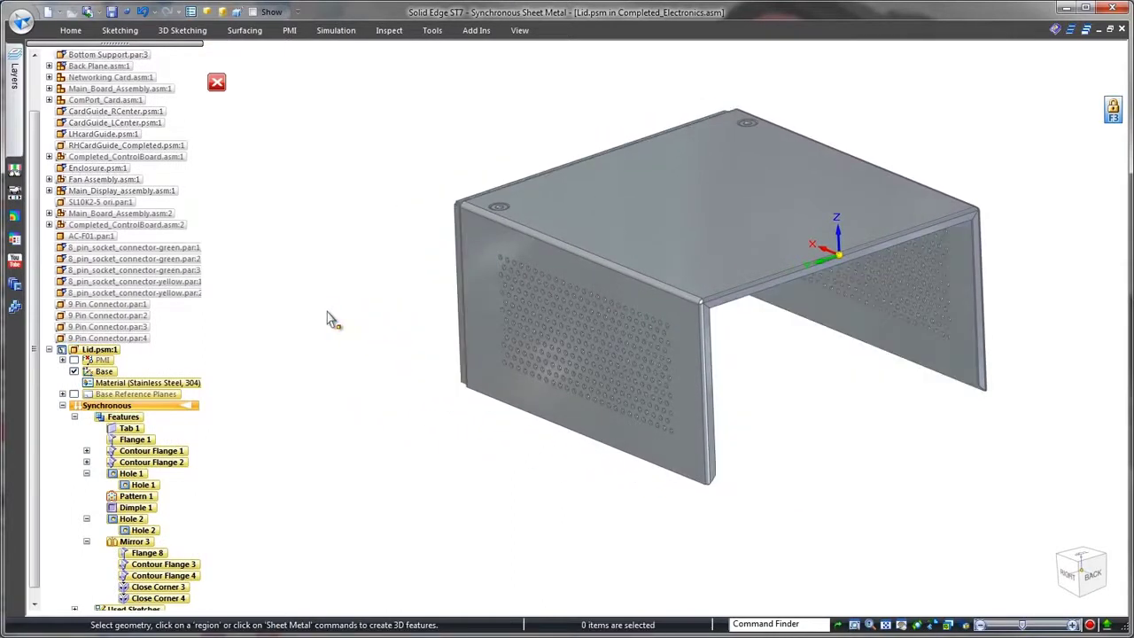
# Open the Bend Table for the lid and move its window clear of the model's bend callouts.
pyautogui.click(71, 31)
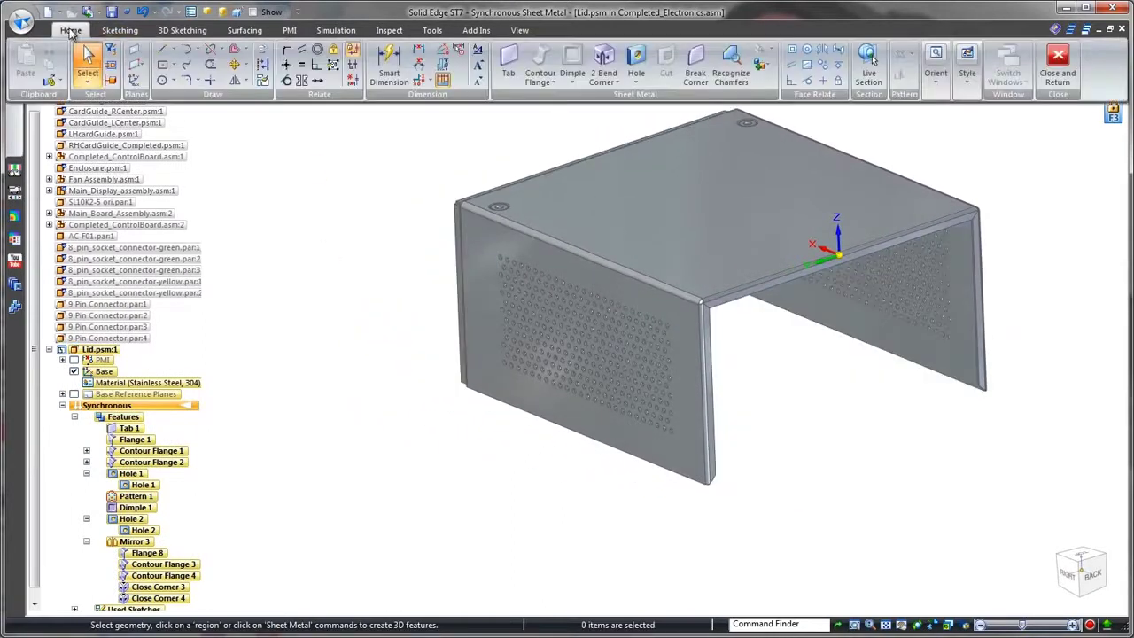
pyautogui.click(432, 30)
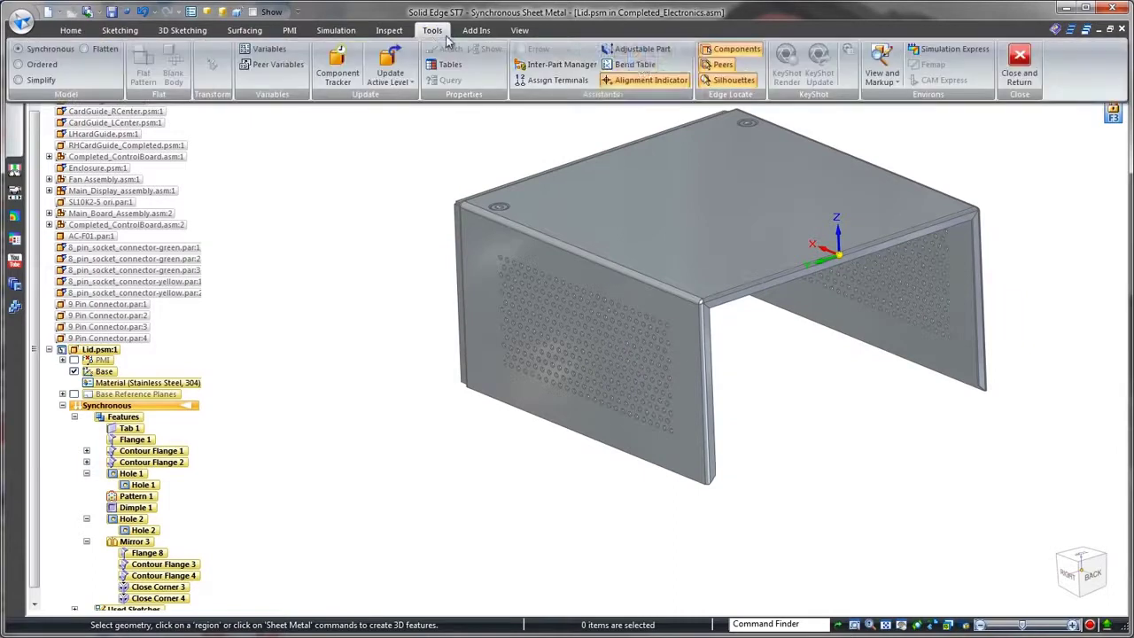
pyautogui.click(634, 64)
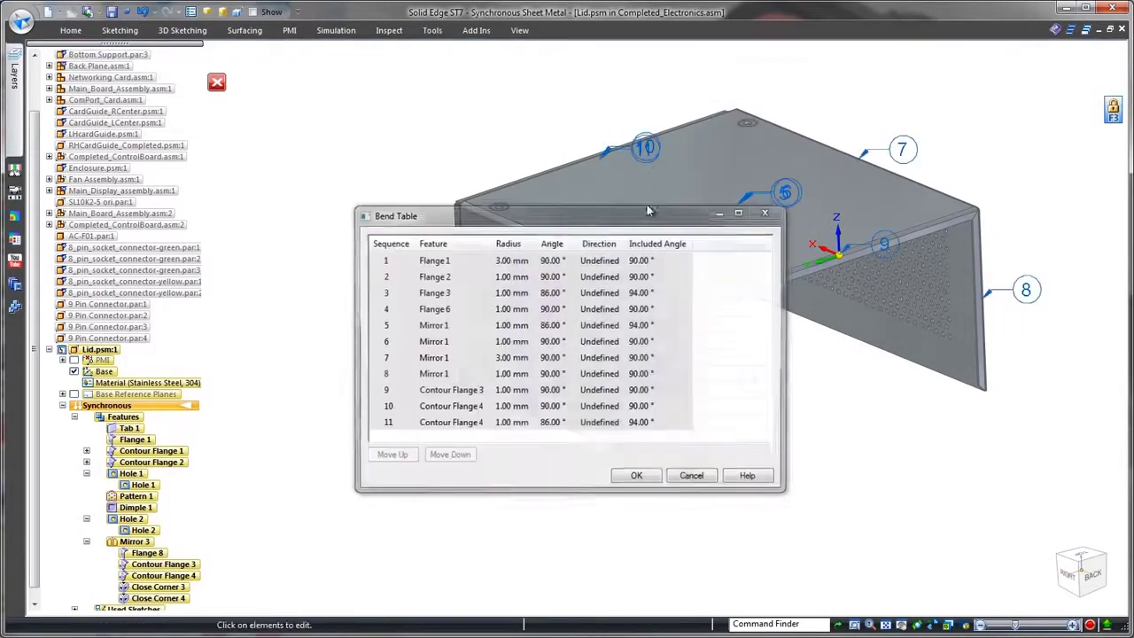
pyautogui.moveTo(557, 225); pyautogui.dragTo(278, 98)
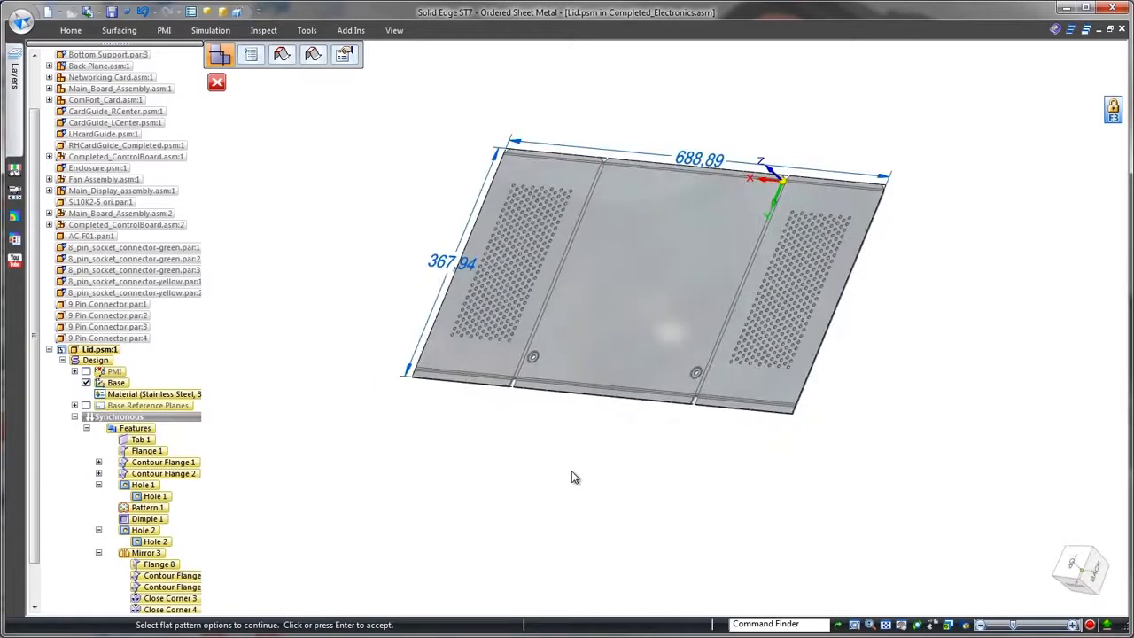
# Accept the lid's flat pattern with its cut-size dimensions and create a new drawing of the active model.
pyautogui.click(571, 477)
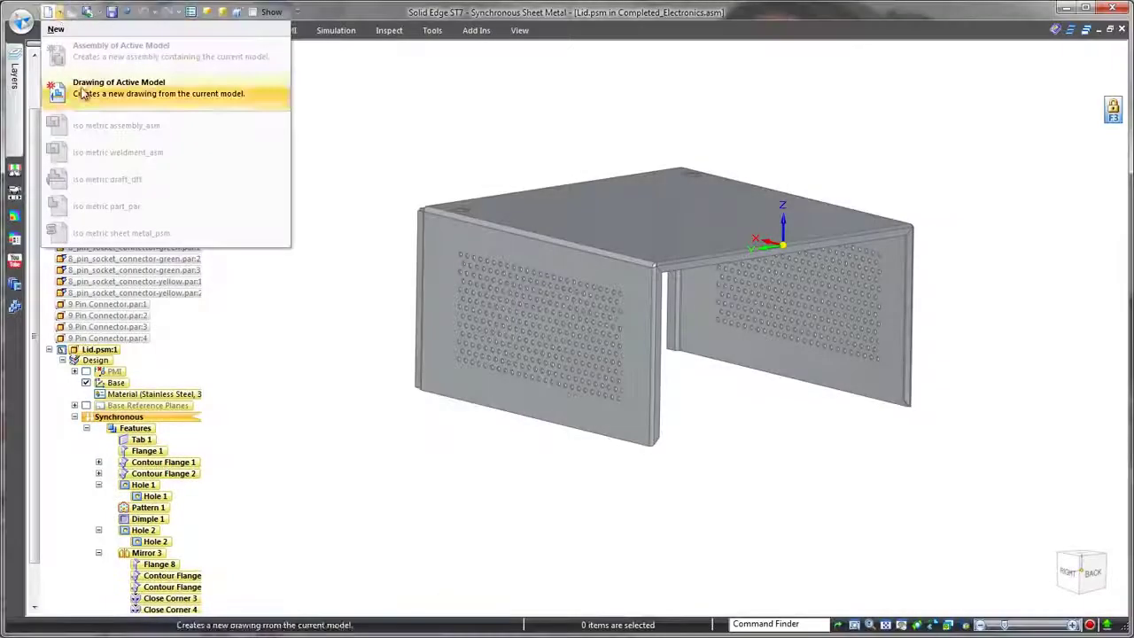
pyautogui.click(132, 93)
pyautogui.click(554, 382)
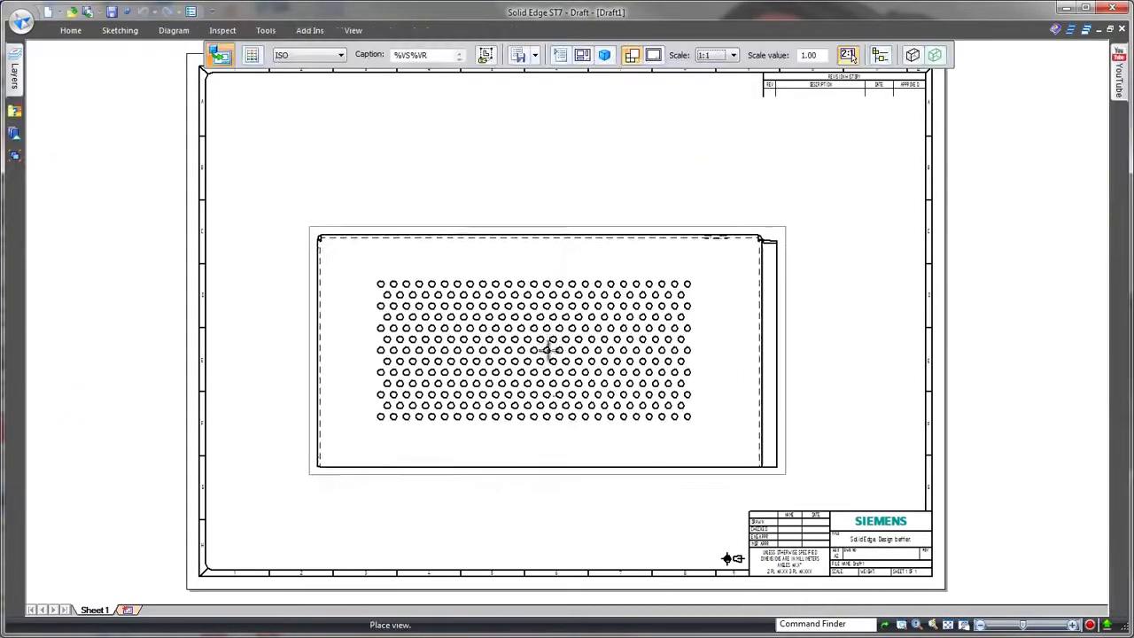
# Switch the drawing view to the lid's flat pattern and place it at 1:2 scale in the lower part of the sheet.
pyautogui.click(559, 55)
pyautogui.click(598, 328)
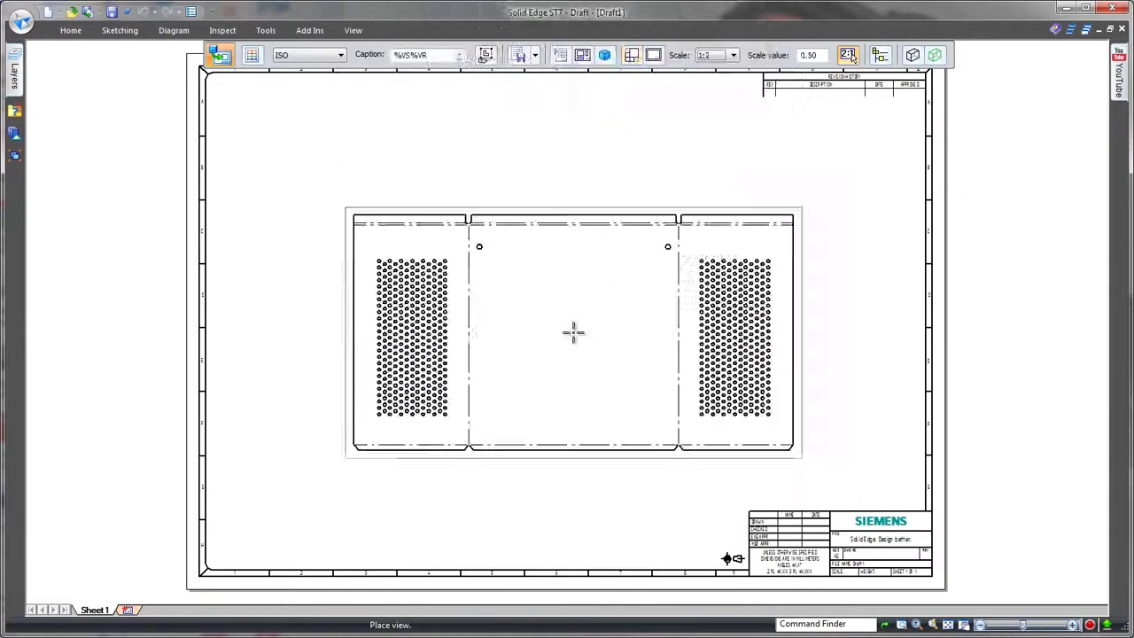
pyautogui.click(482, 402)
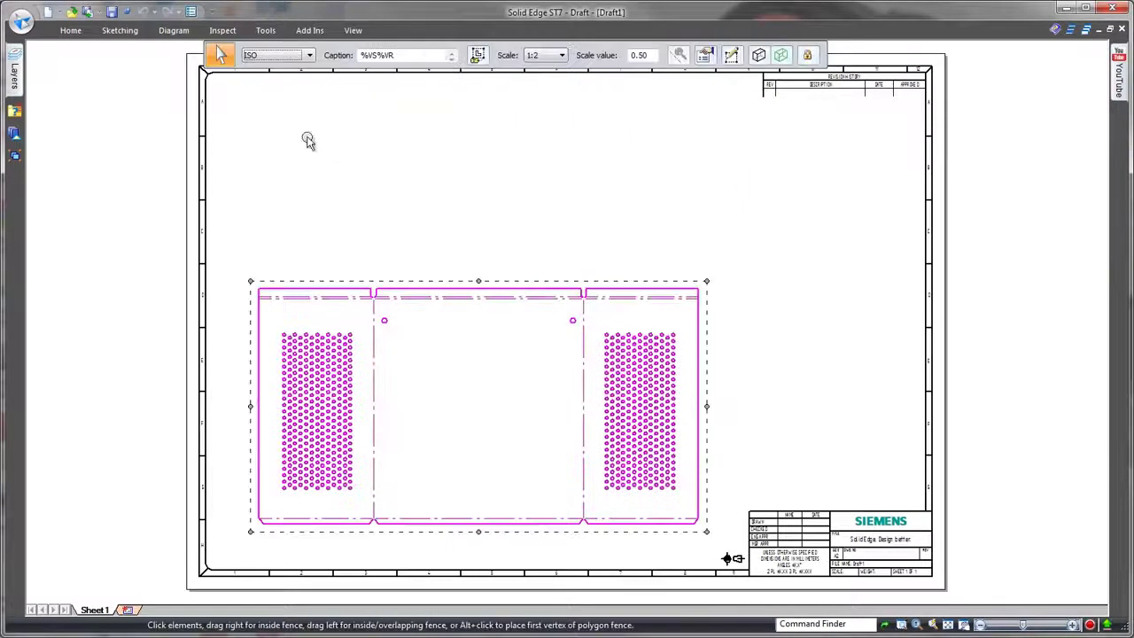
# Add a bend table for the flat pattern view in the drawing sheet's upper-left corner, with bend callouts on the view.
pyautogui.click(433, 62)
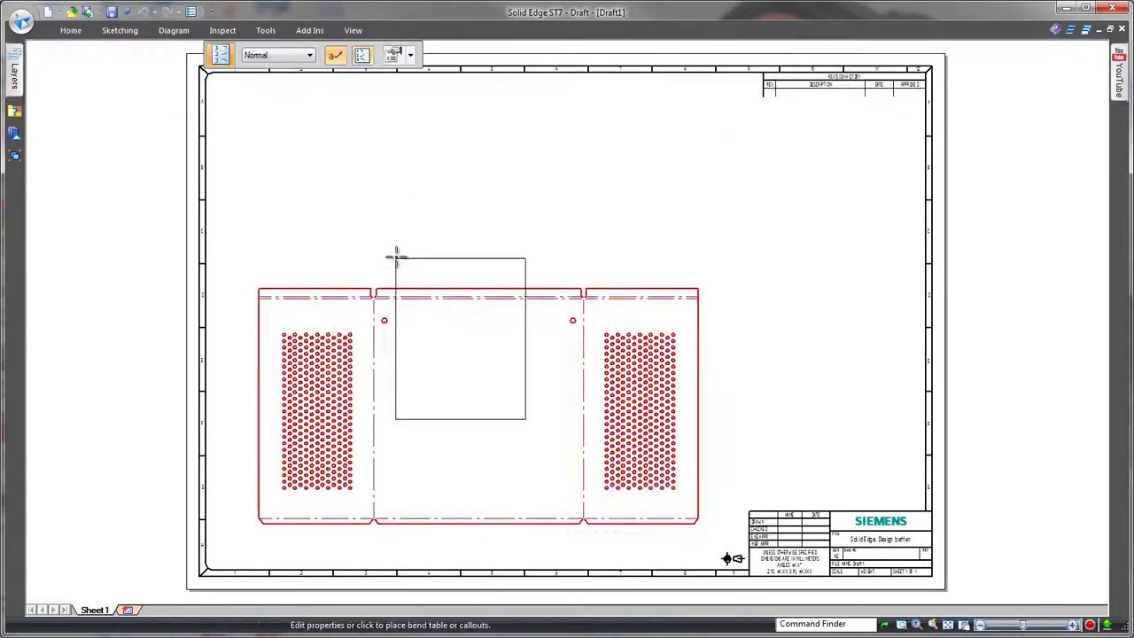
pyautogui.click(214, 77)
pyautogui.scroll(4, 307, 152)
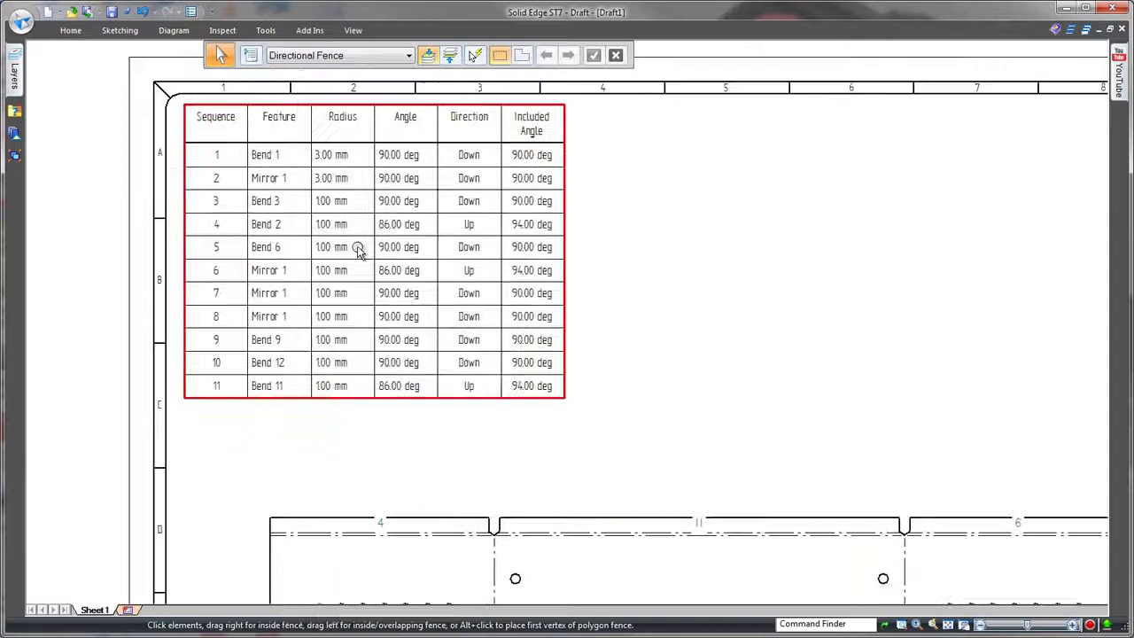
# Add coordinate dimensions below the flat pattern, with the zero origin at its left edge and the left vertical bend line as measurement element.
pyautogui.scroll(-2, 357, 251)
pyautogui.scroll(-3, 354, 282)
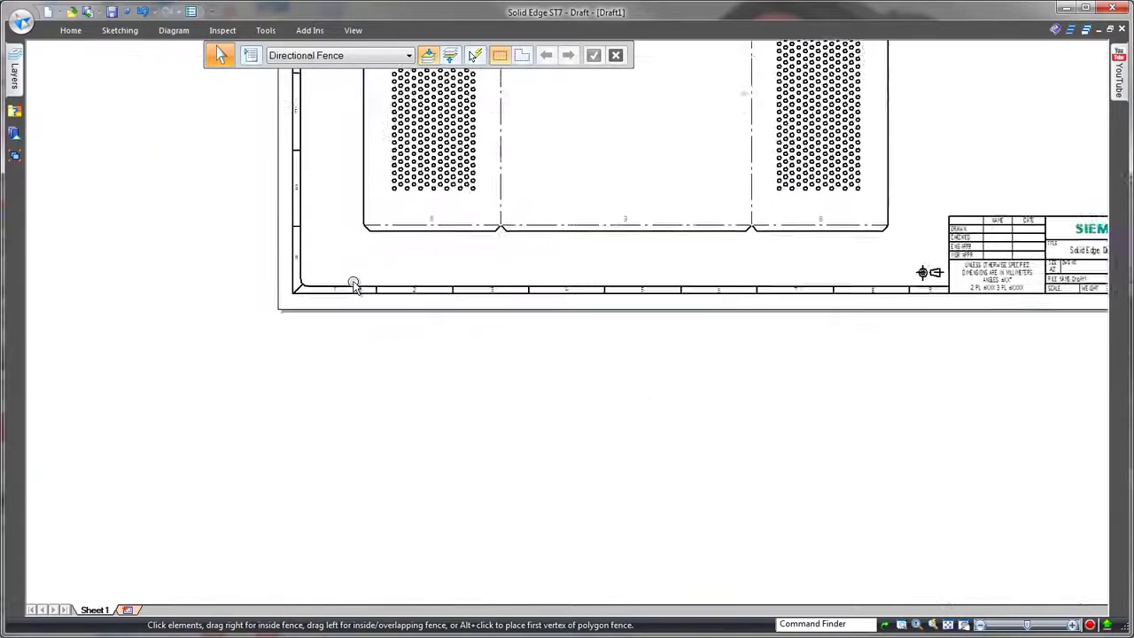
pyautogui.scroll(4, 353, 282)
pyautogui.click(73, 32)
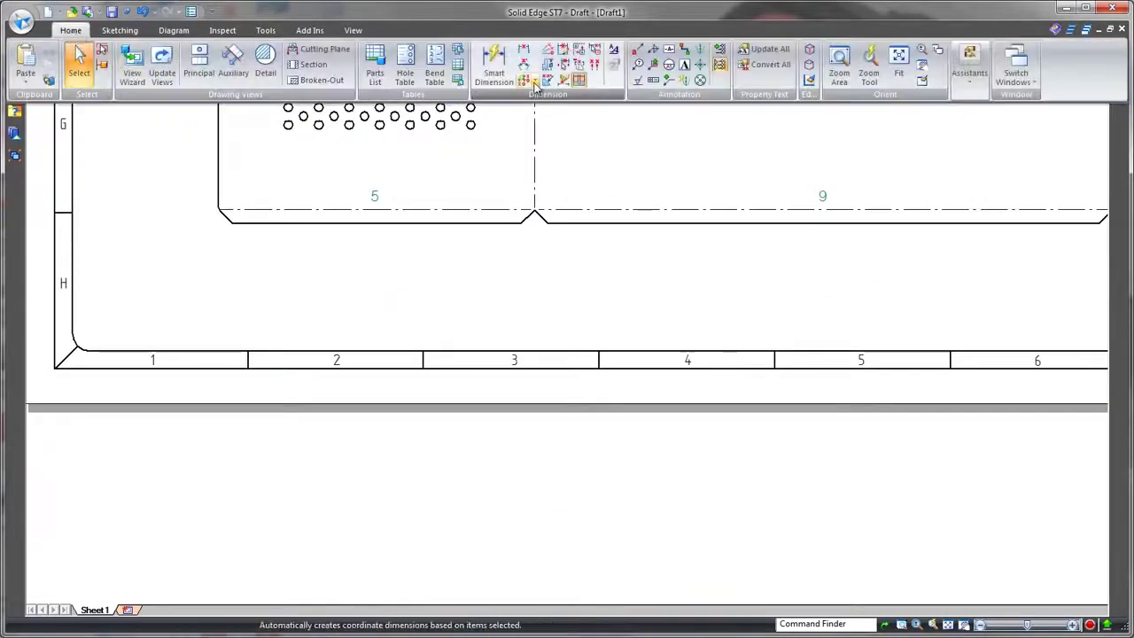
pyautogui.click(532, 79)
pyautogui.click(567, 113)
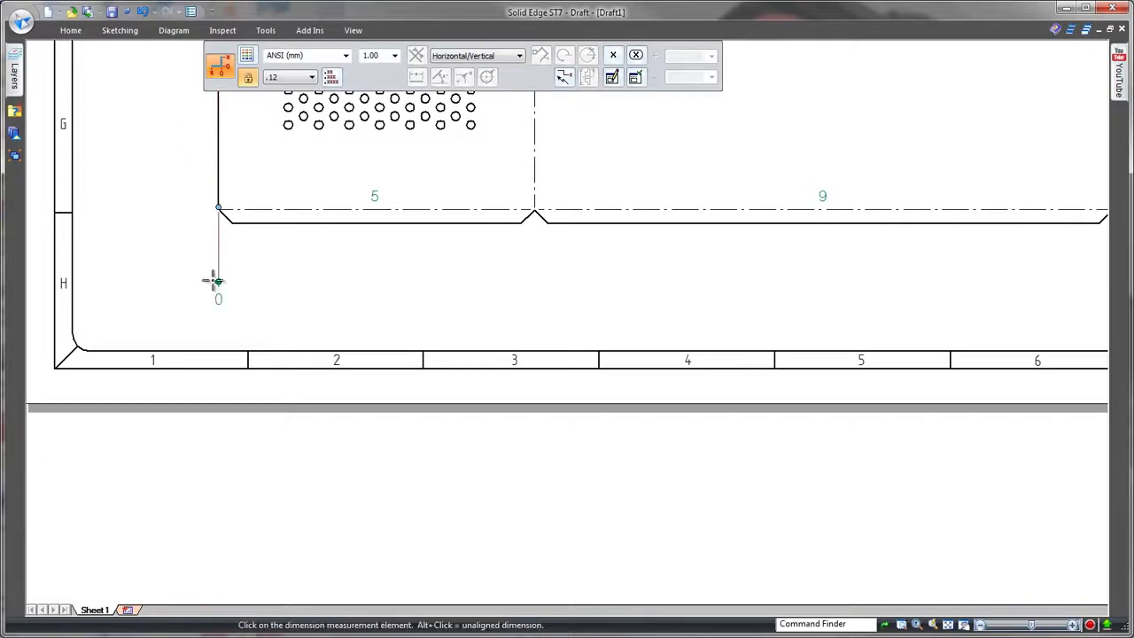
pyautogui.click(534, 177)
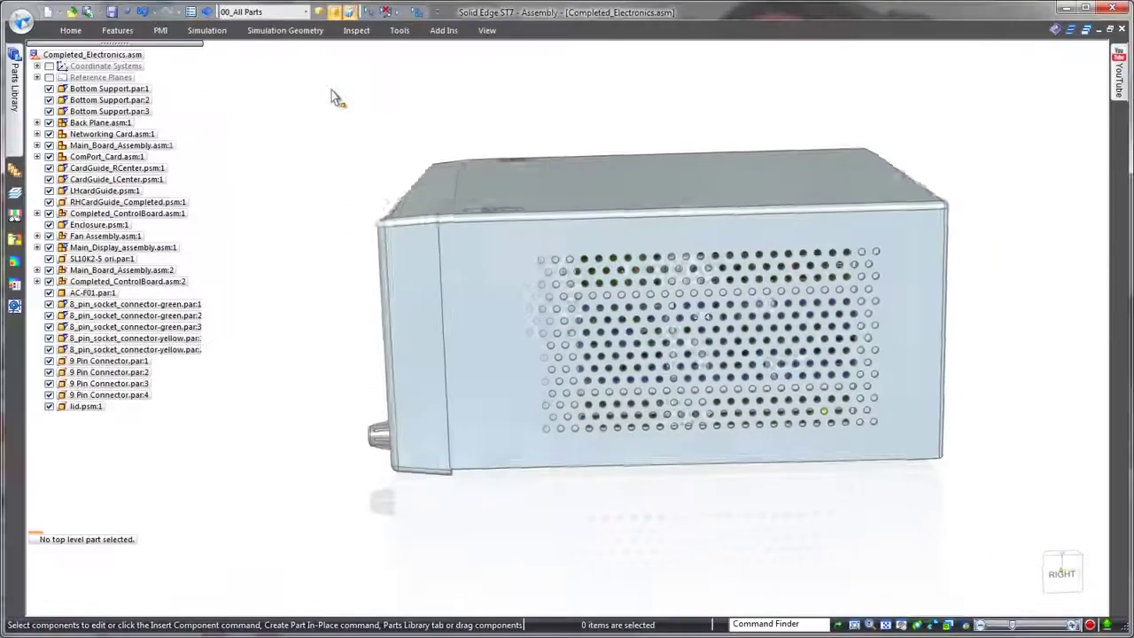